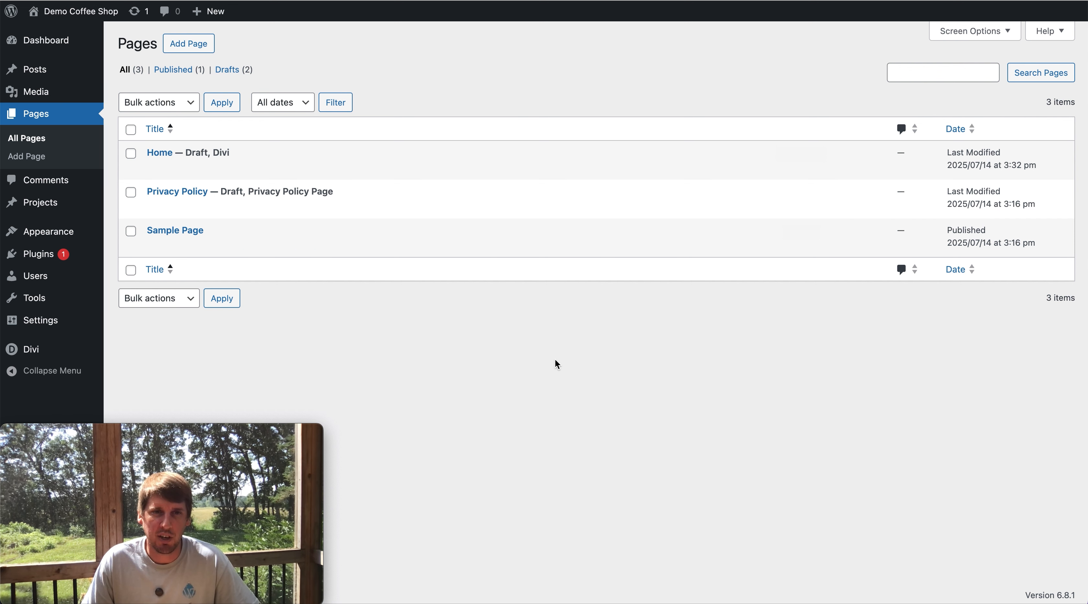
Open the Home page for editing in the Divi Builder.
mouse_move(158, 169)
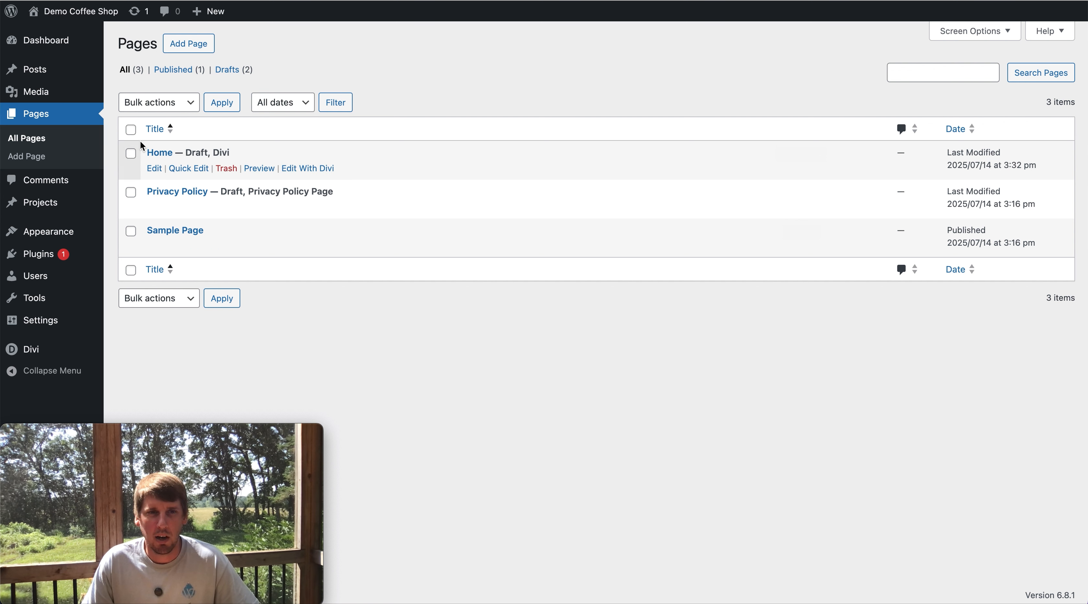
left_click(157, 160)
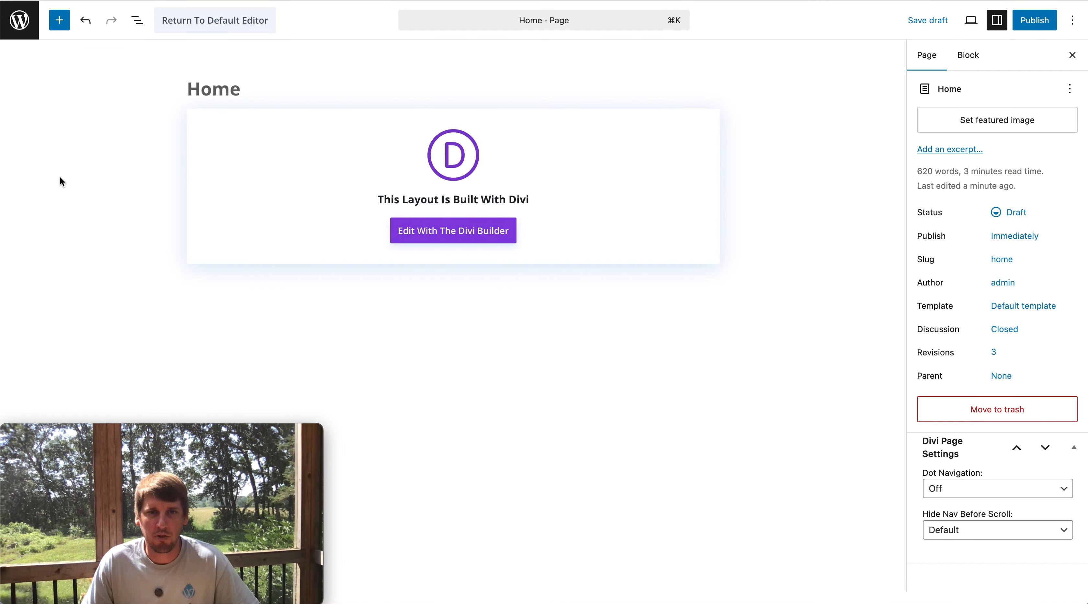
left_click(451, 234)
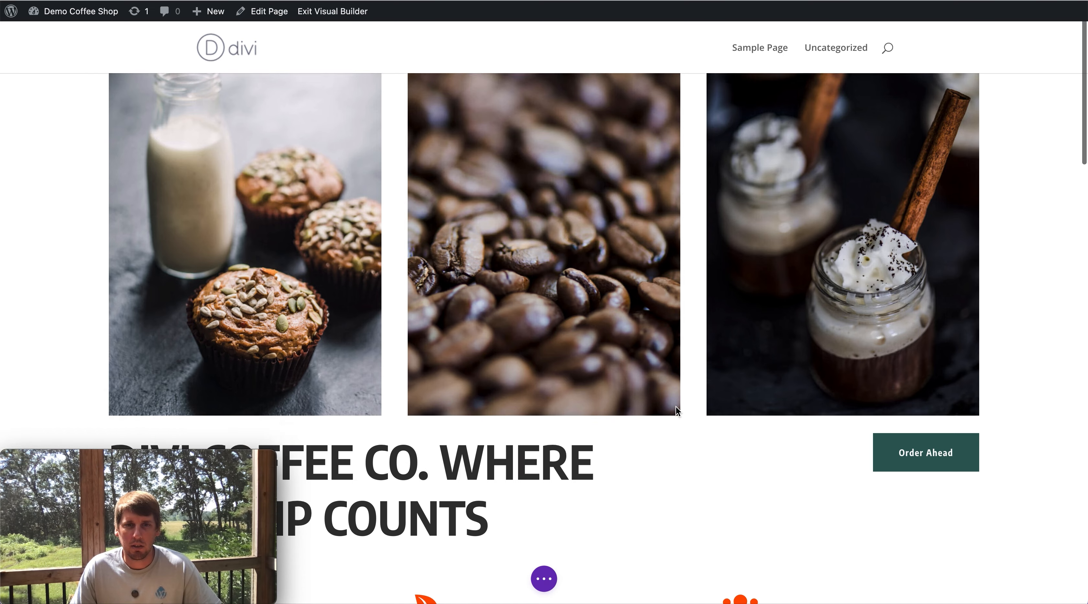
Review the Home page's layout from its header images down to the footer, including the builder's page controls.
scroll(644, 395, "down", 4)
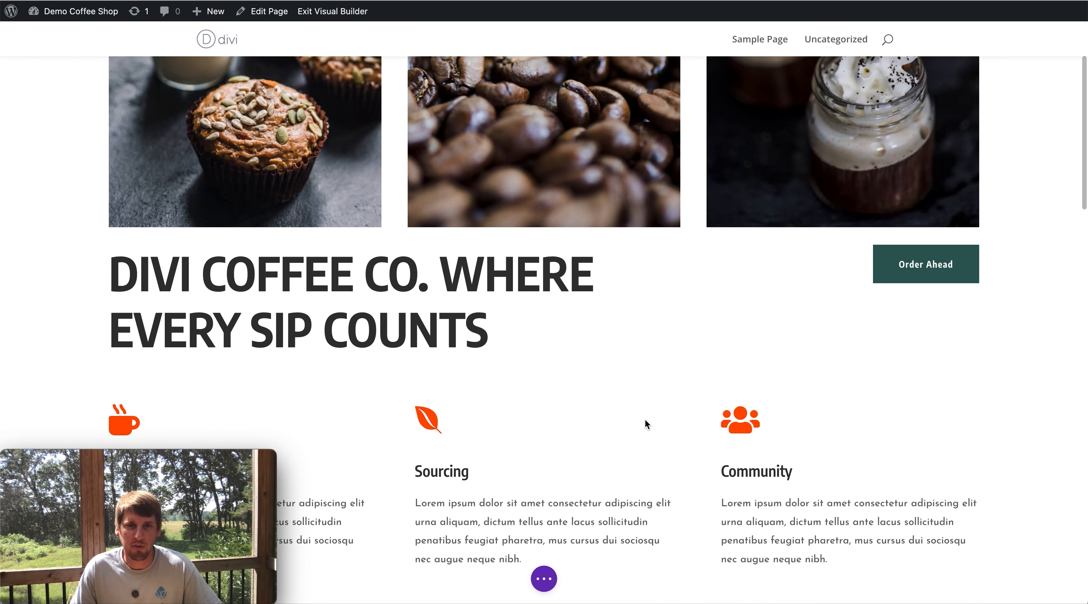
scroll(654, 410, "down", 2)
scroll(465, 376, "down", 15)
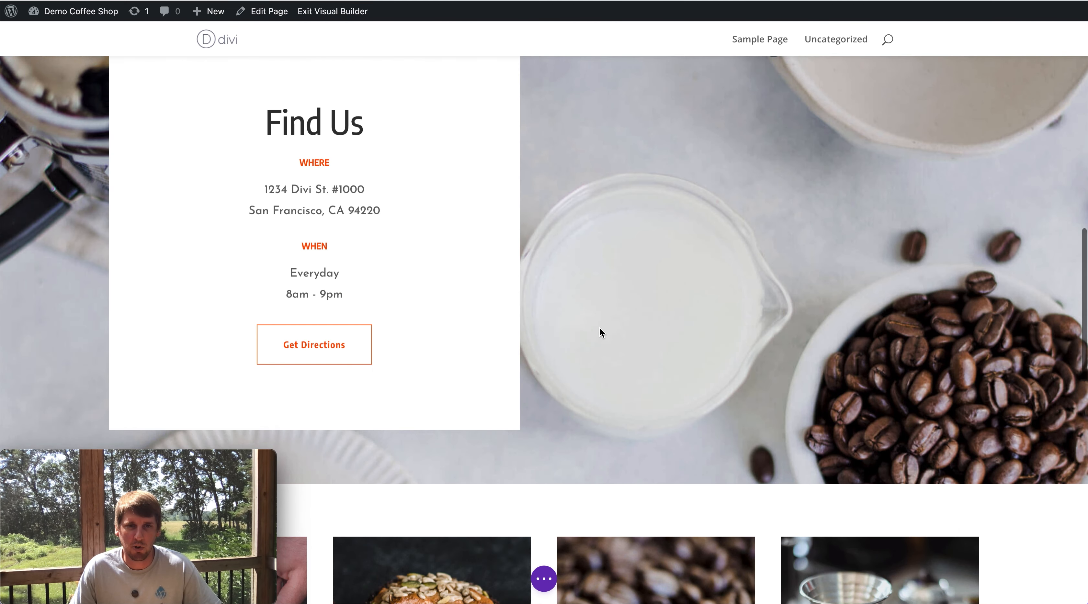
scroll(632, 324, "down", 16)
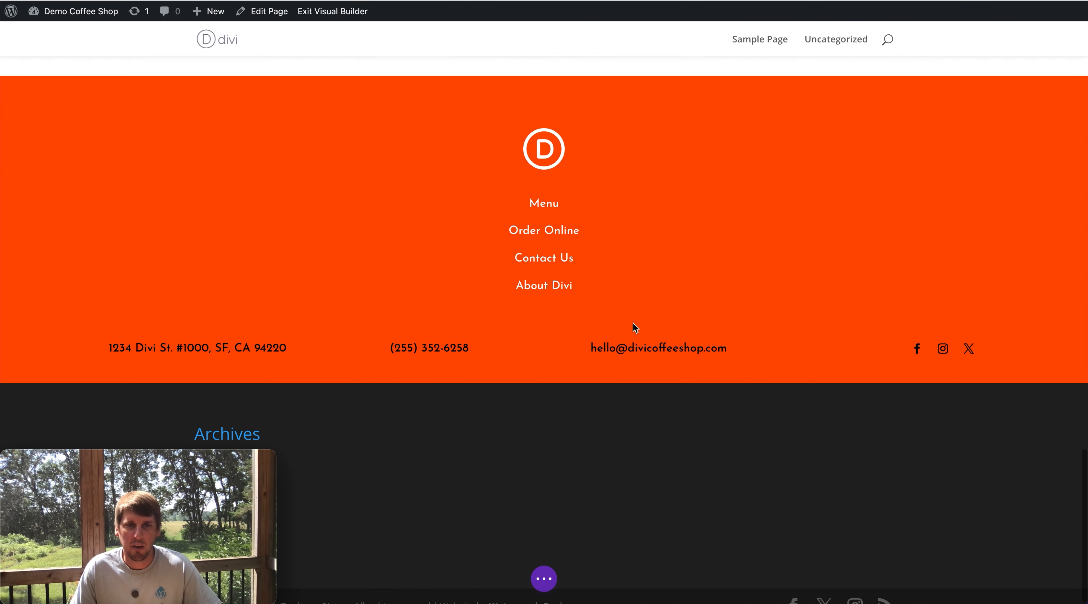
scroll(632, 324, "up", 20)
scroll(579, 324, "down", 6)
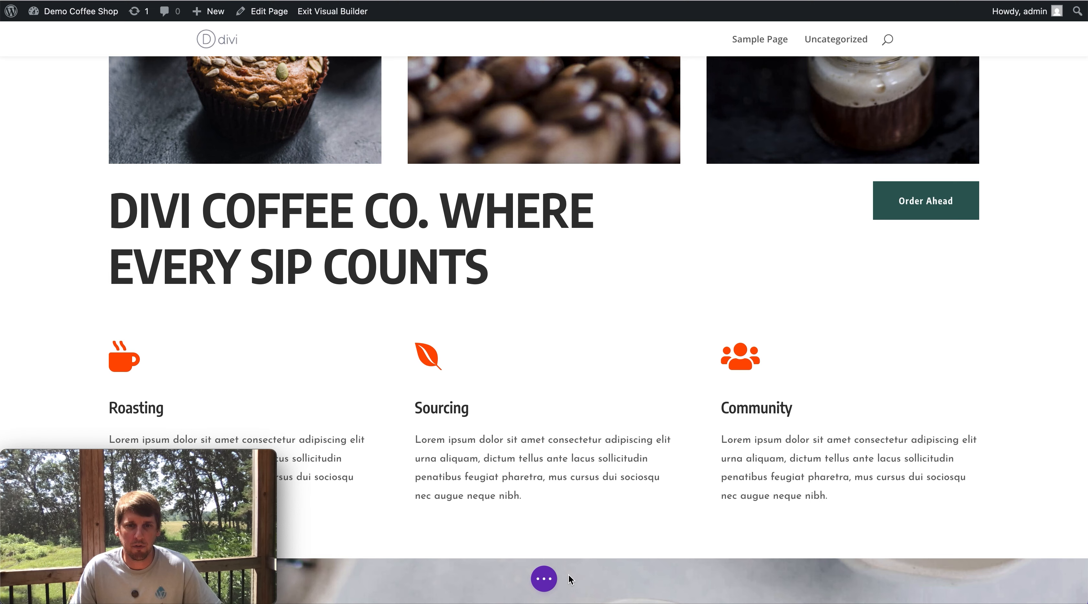
left_click(544, 585)
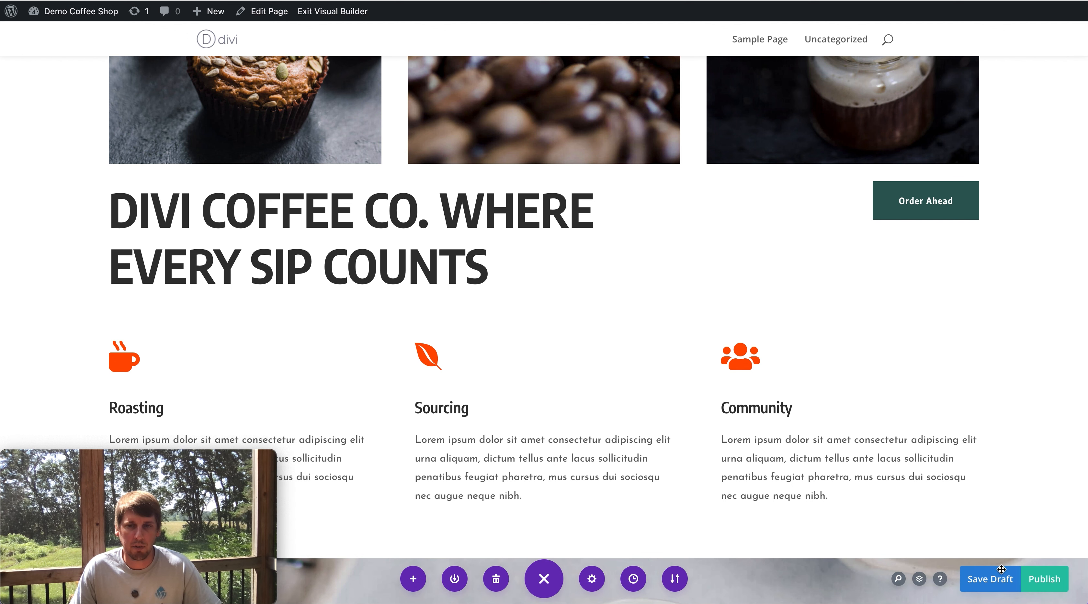
scroll(698, 474, "up", 3)
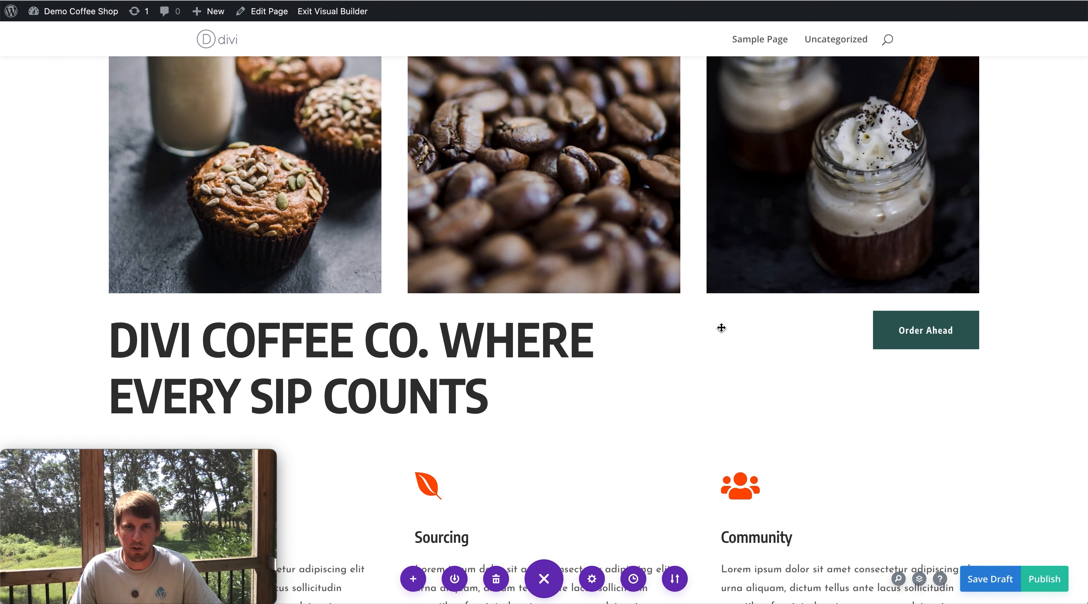
left_click(542, 591)
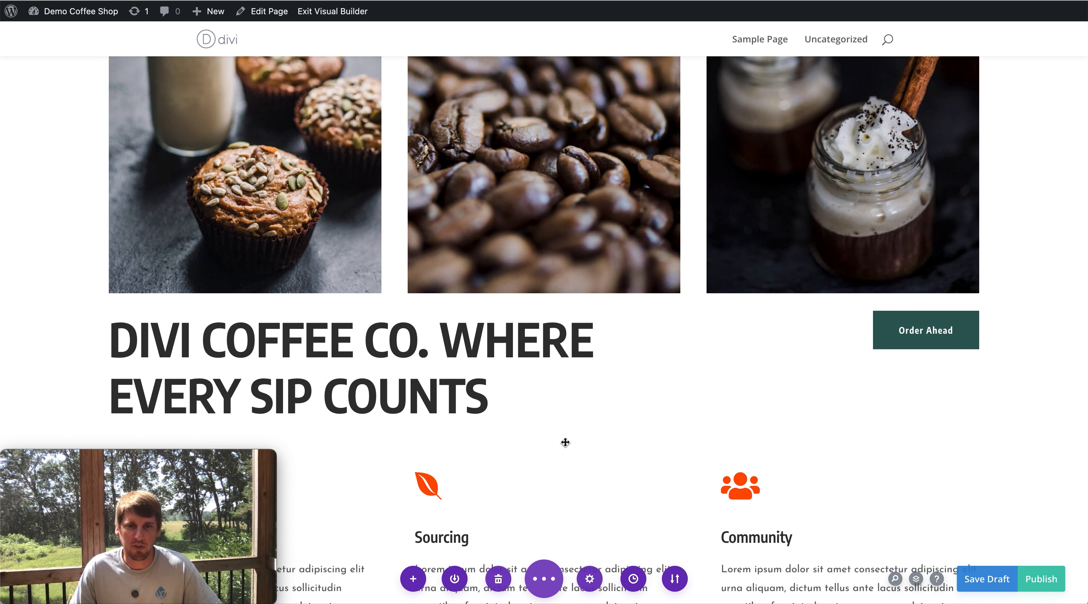
scroll(569, 445, "up", 3)
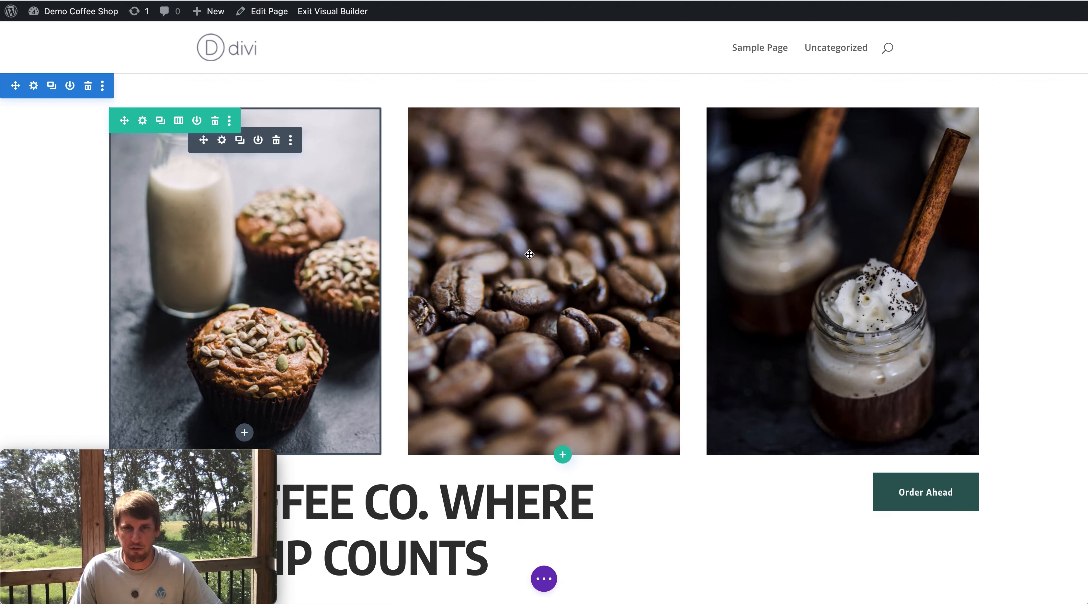
Open the settings of the section containing Find Us and dock them as a sidebar.
scroll(500, 259, "down", 15)
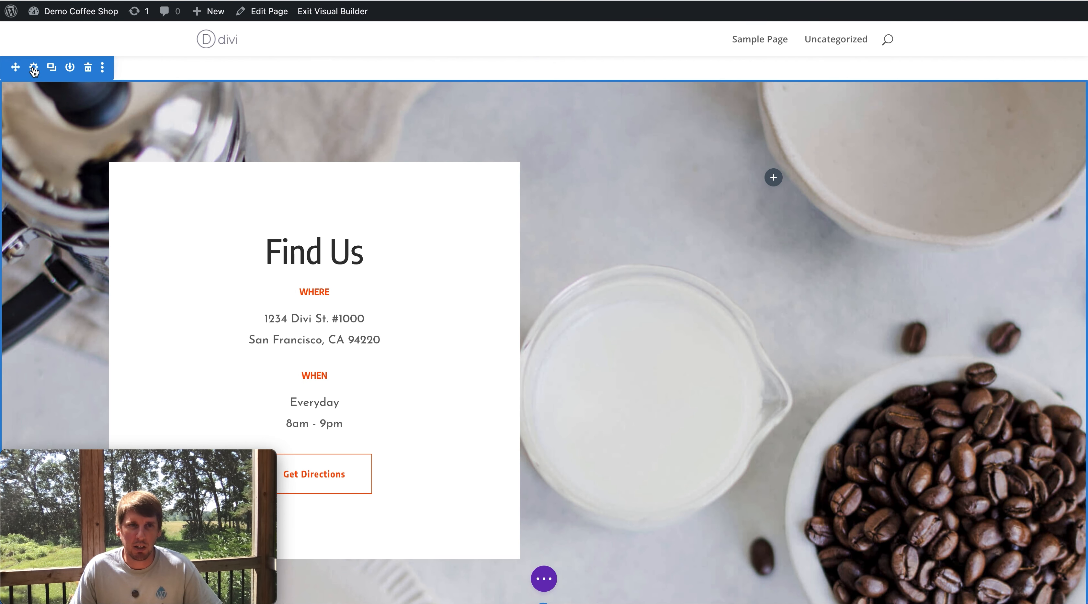
left_click(34, 69)
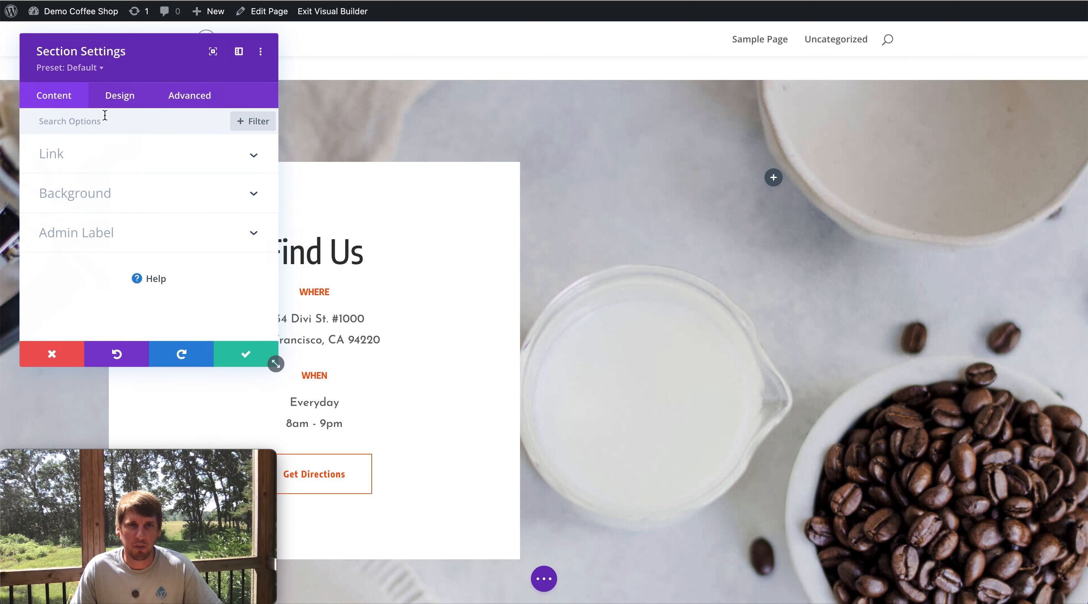
left_click(49, 356)
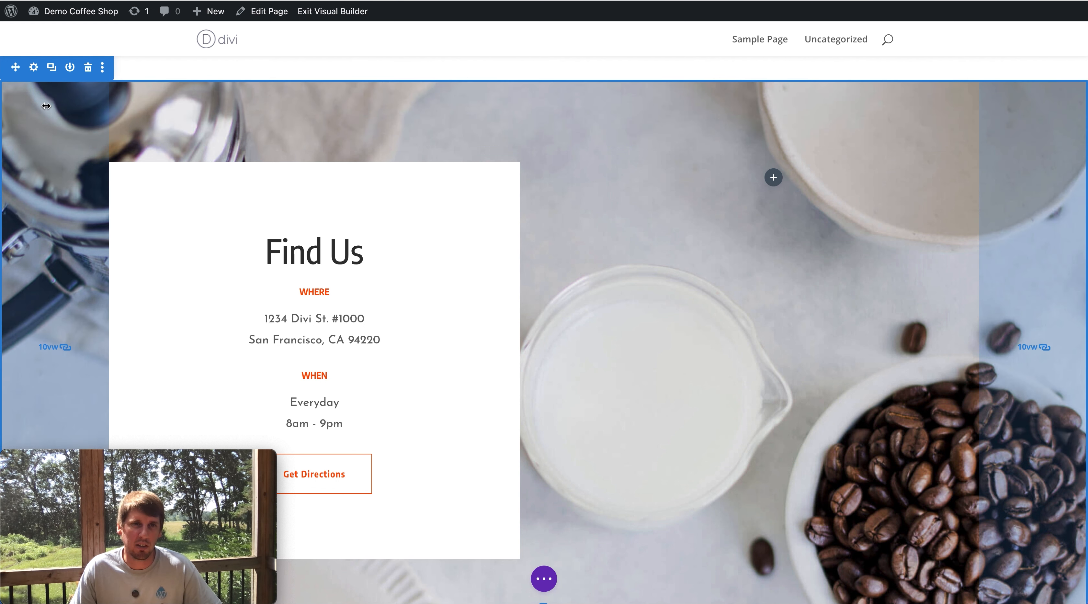
left_click(34, 68)
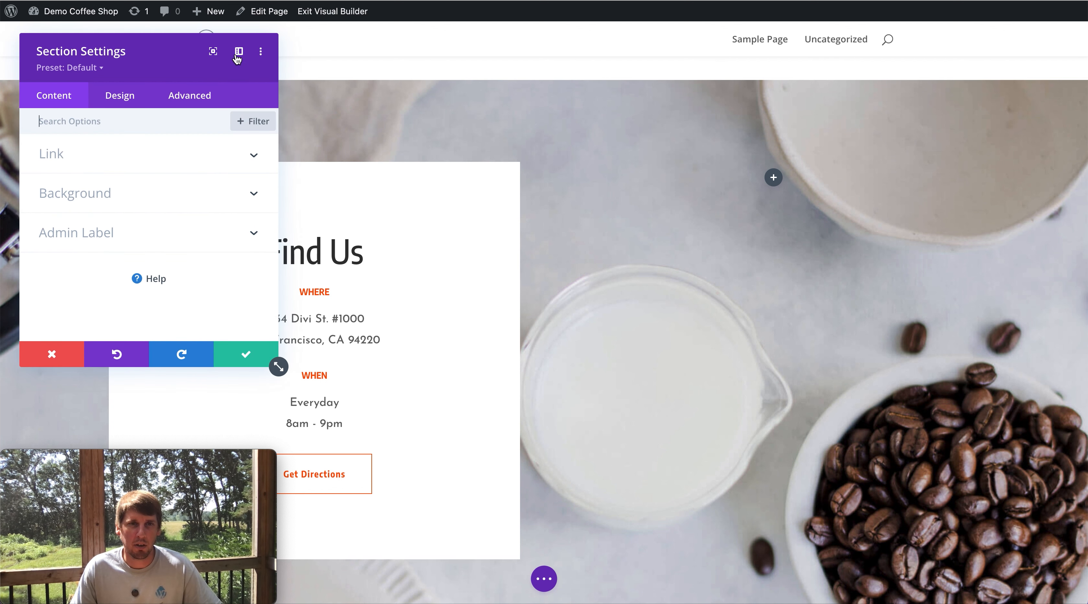
left_click(237, 53)
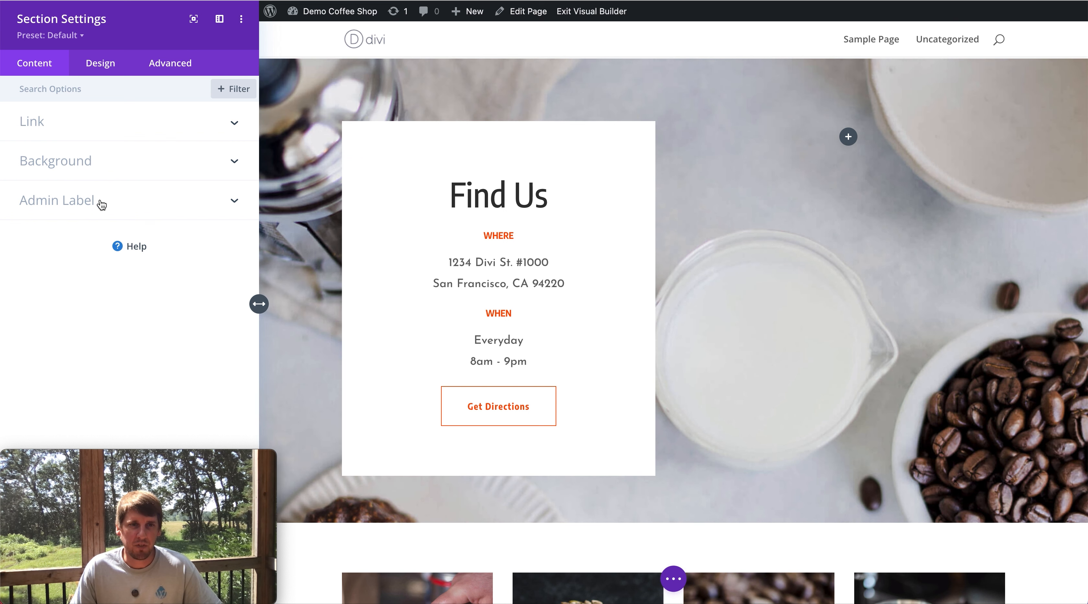
Bring up the media library for replacing the Find Us section's background image.
left_click(71, 165)
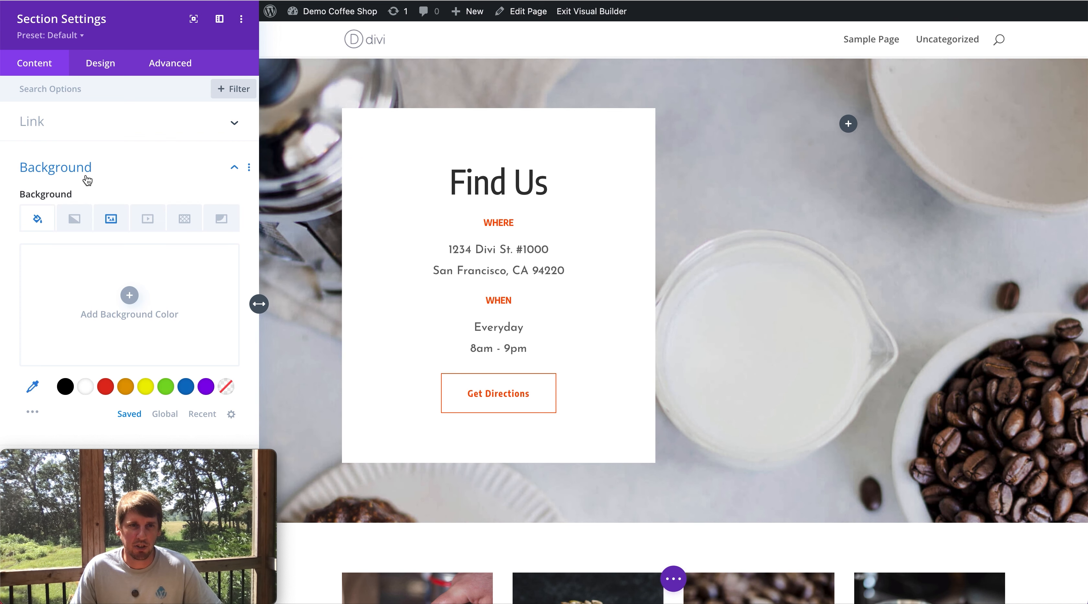
left_click(112, 220)
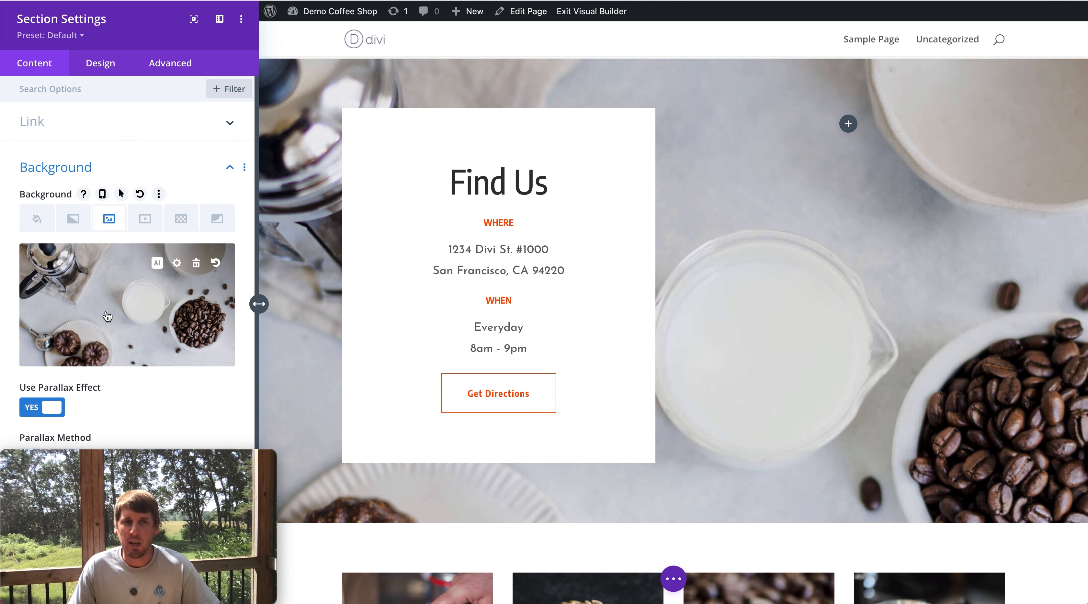
left_click(117, 305)
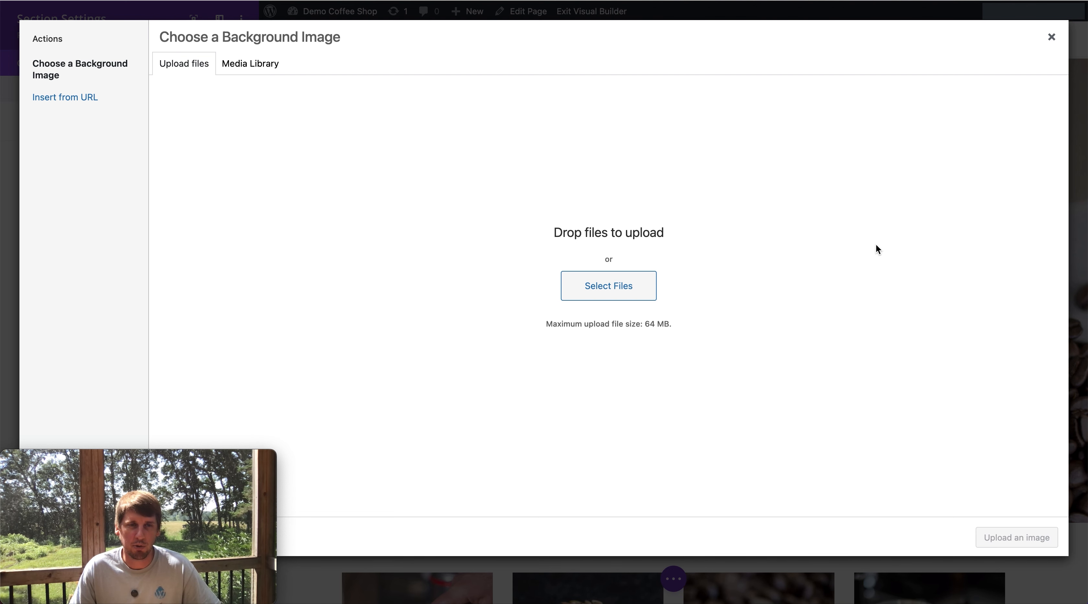
left_click(250, 65)
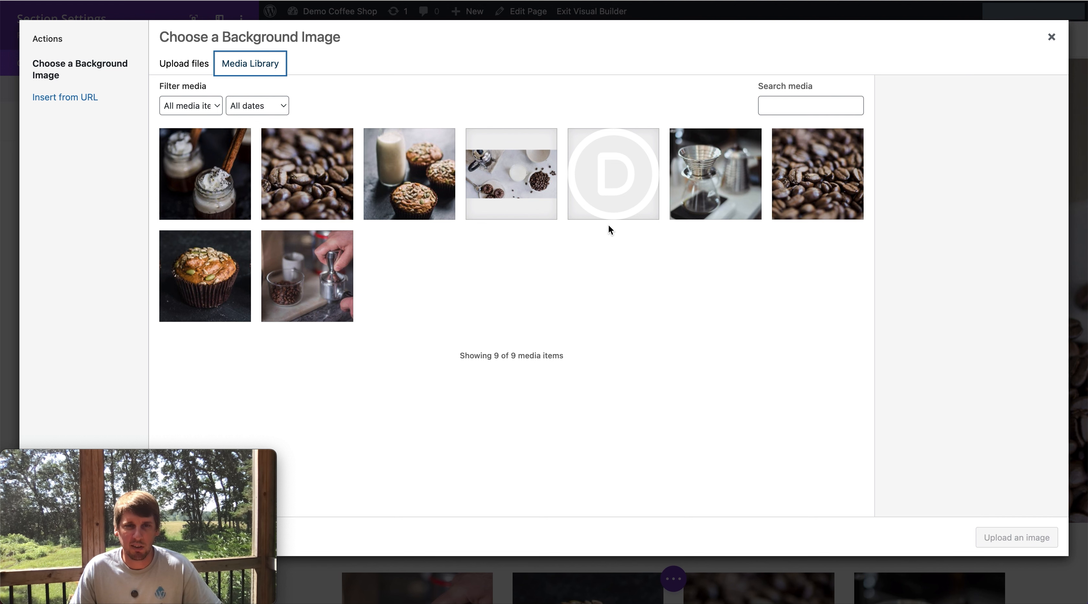
Set the coffee bean photo caffee_shop_03.jpg as the section's background image and save the section settings.
left_click(514, 189)
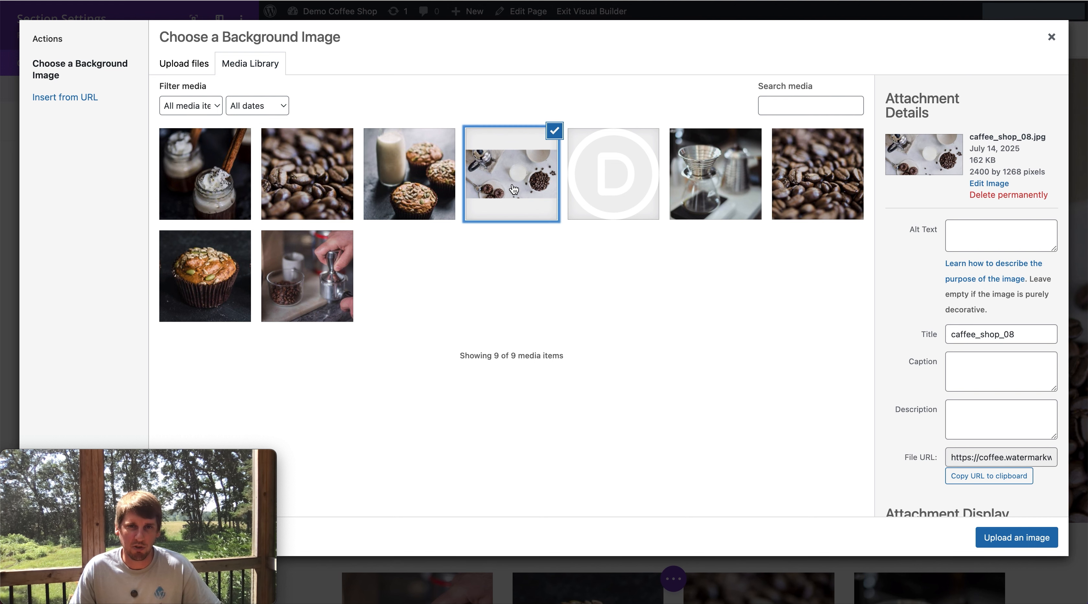
left_click(990, 171)
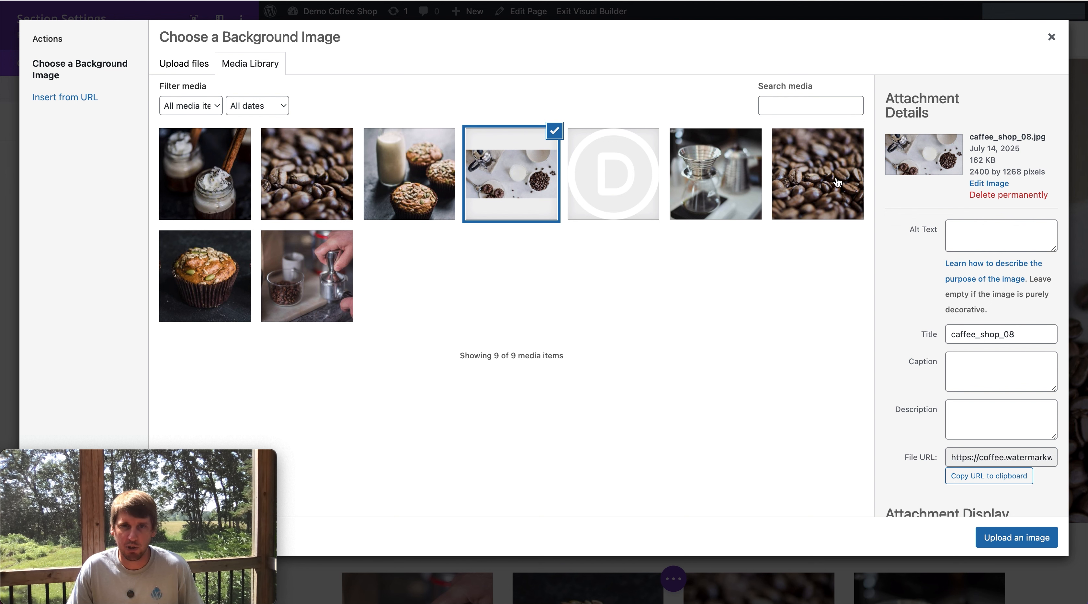
left_click(832, 163)
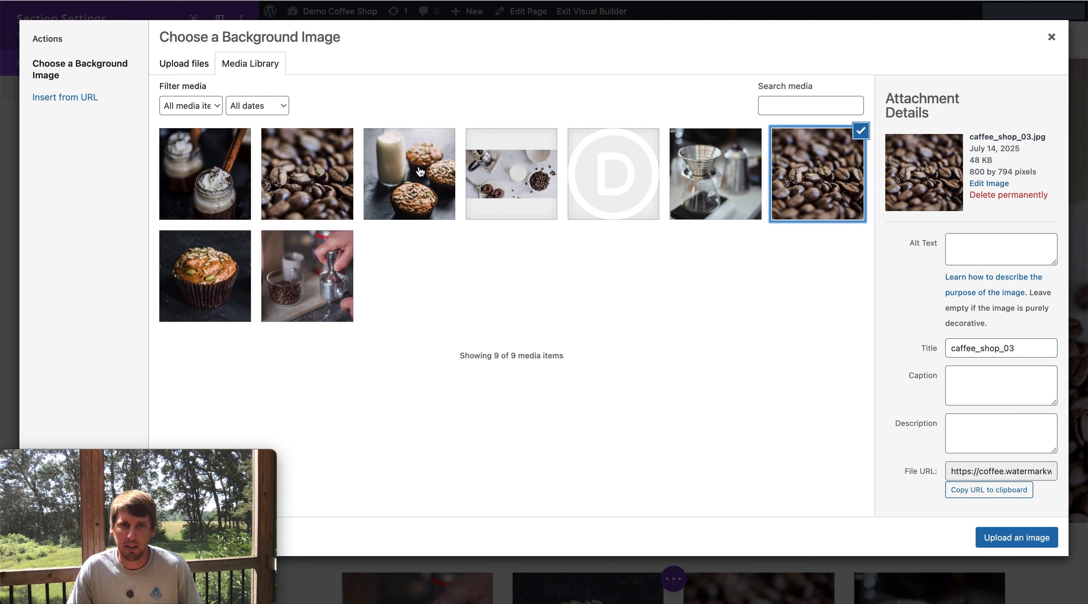
left_click(500, 169)
left_click(1013, 541)
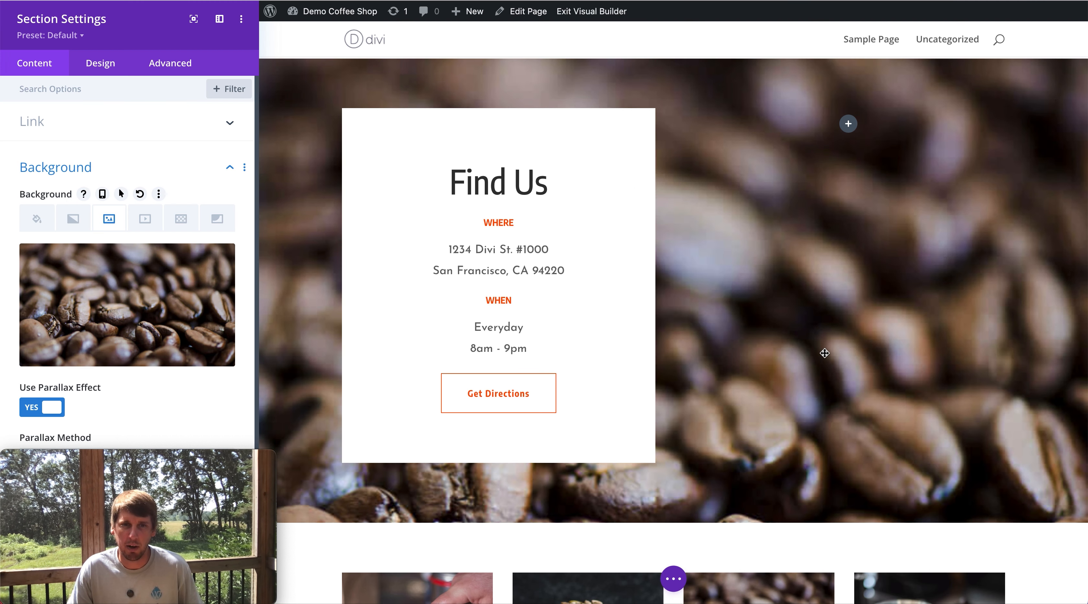
left_click_drag(165, 453, 442, 453)
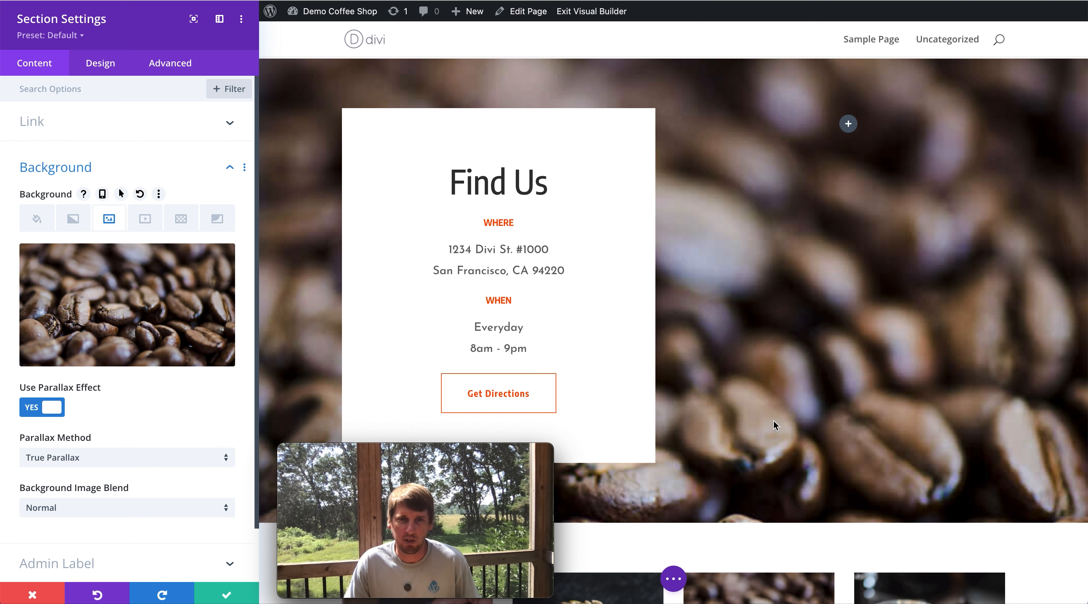
left_click(229, 596)
Examine how the Find Us section's new background behaves while moving through the page.
left_click_drag(419, 451, 159, 450)
scroll(657, 290, "up", 5)
scroll(677, 254, "up", 5)
scroll(712, 219, "down", 15)
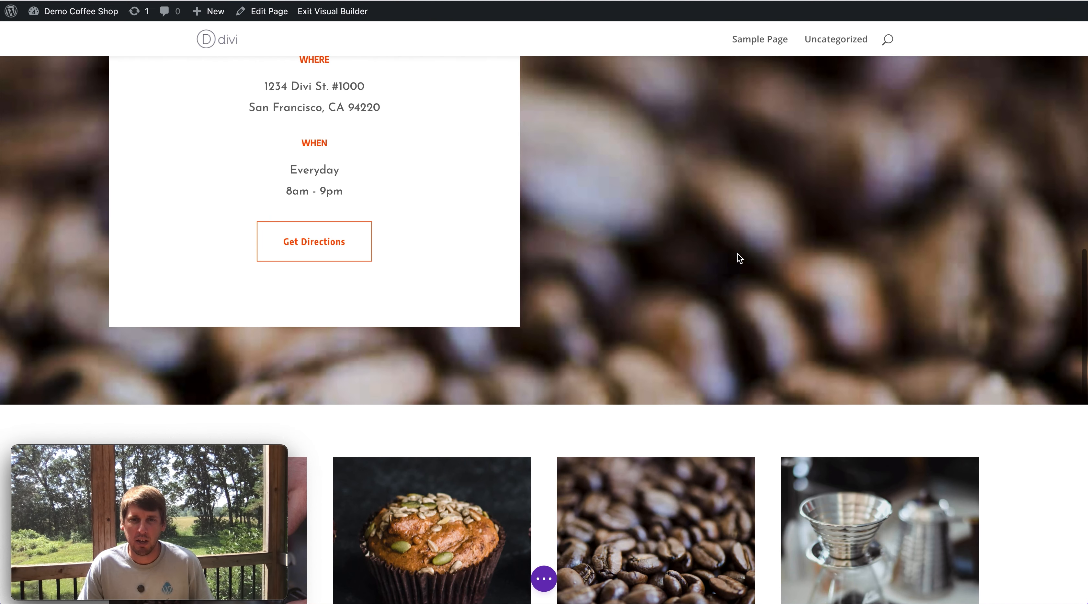
scroll(761, 296, "down", 2)
scroll(811, 373, "up", 10)
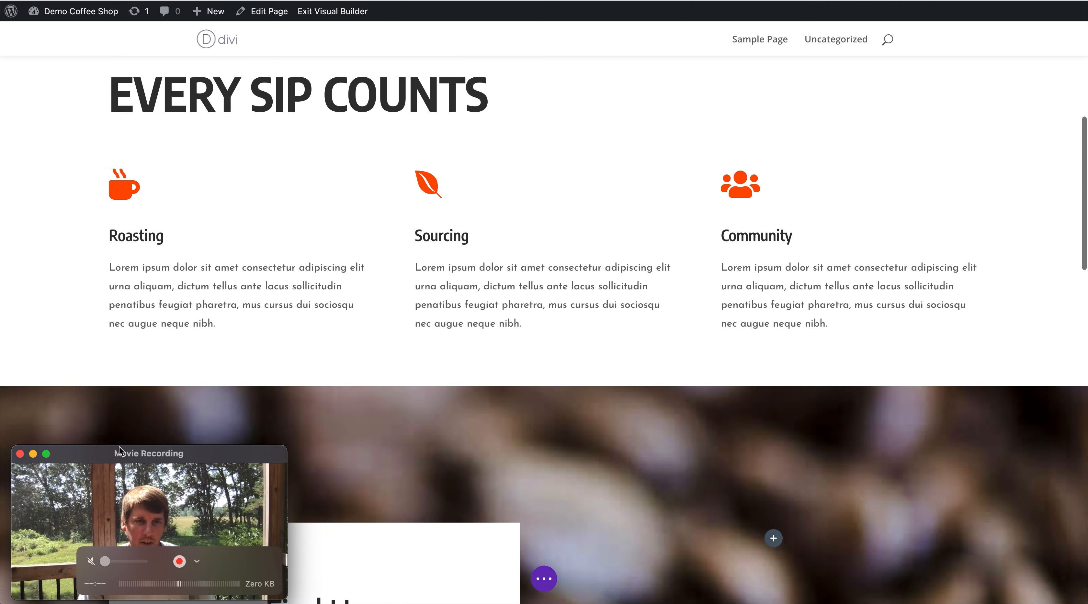
scroll(614, 451, "down", 15)
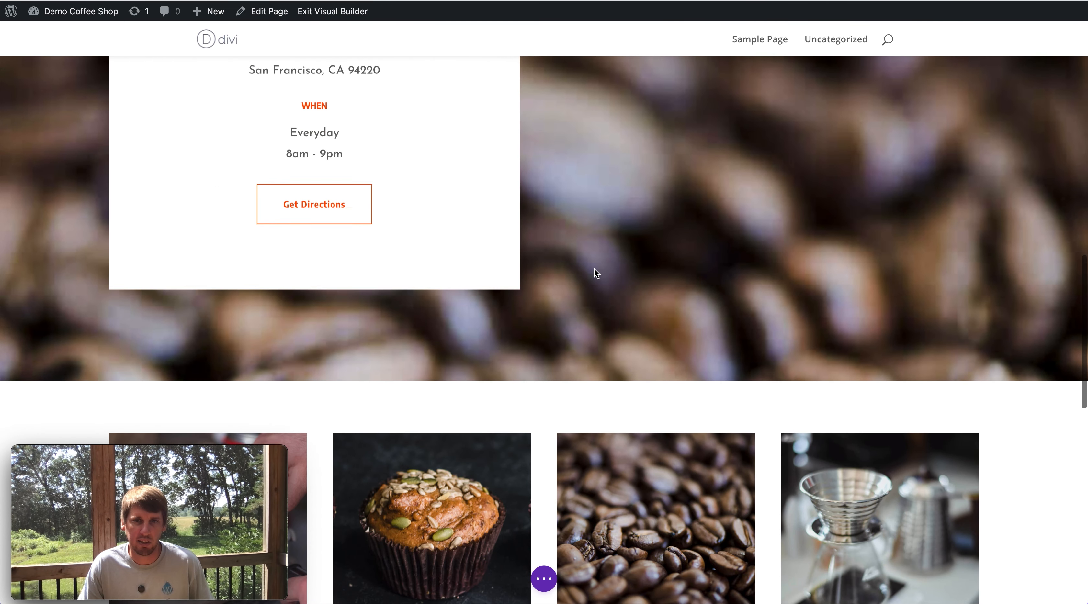
scroll(595, 269, "up", 5)
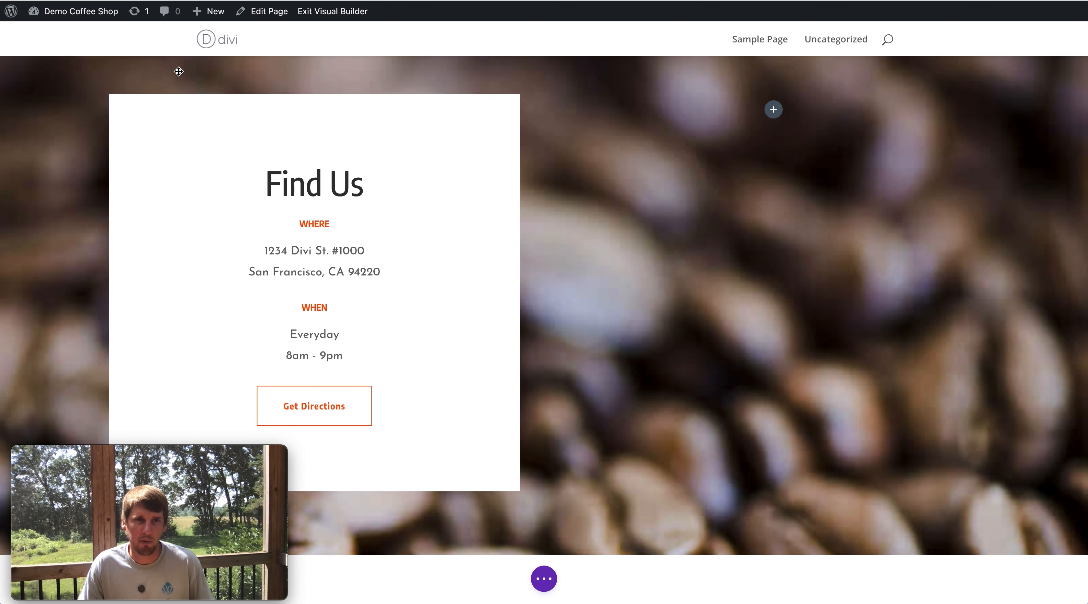
Turn off the parallax effect for the Find Us section's background image.
scroll(51, 80, "down", 1)
scroll(51, 80, "up", 2)
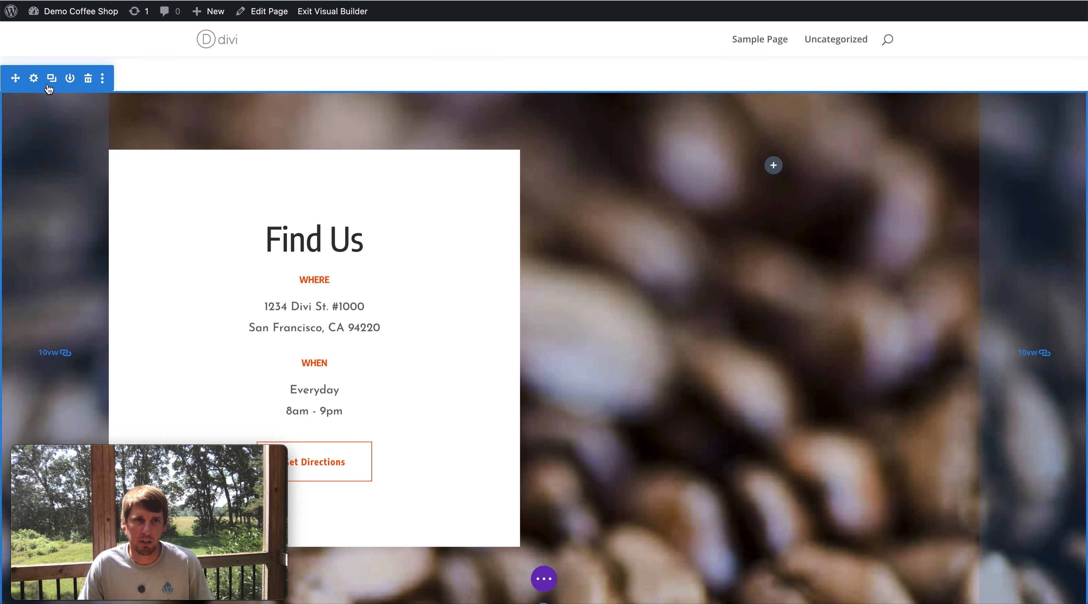
scroll(48, 88, "up", 2)
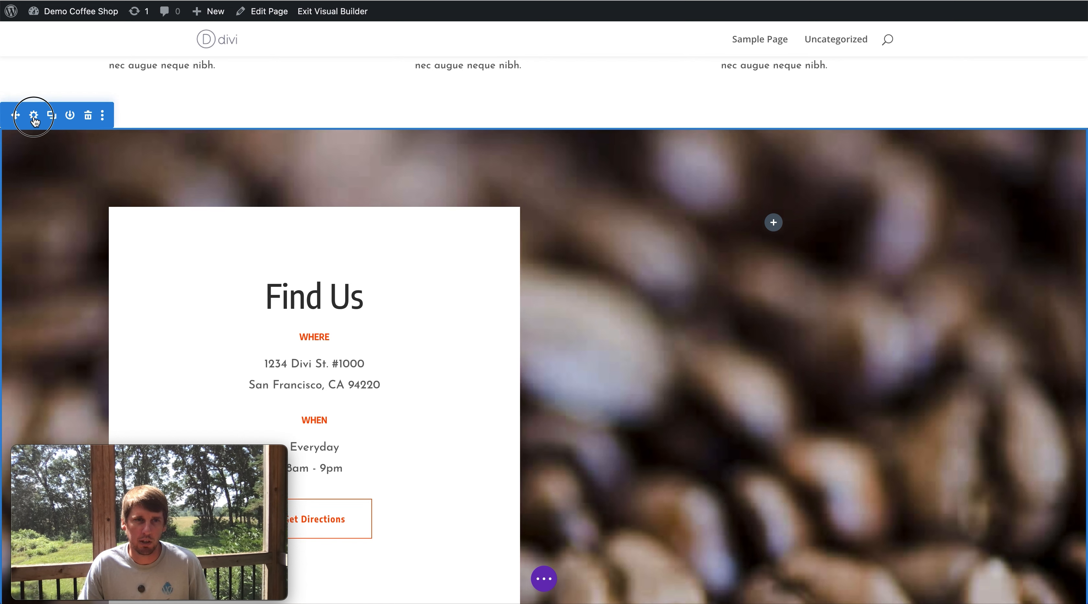
left_click(39, 116)
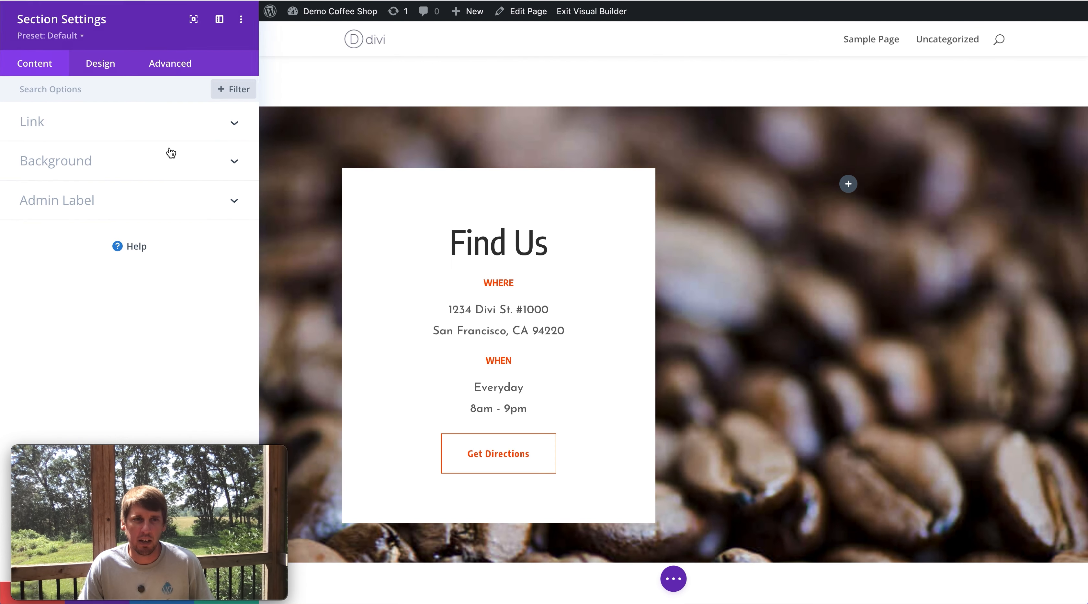
left_click(132, 168)
left_click(109, 218)
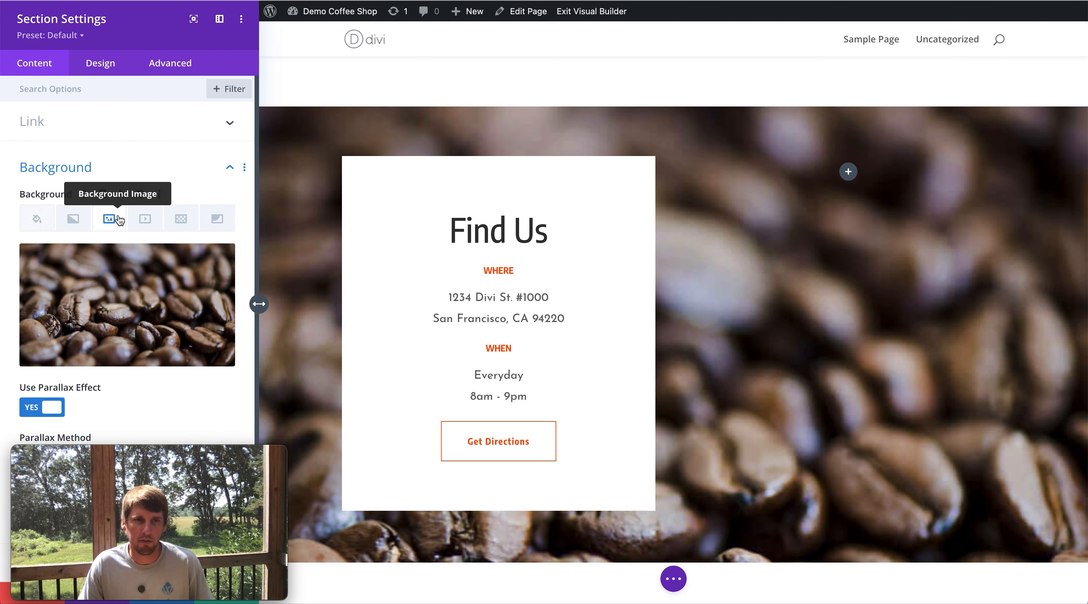
scroll(155, 344, "down", 3)
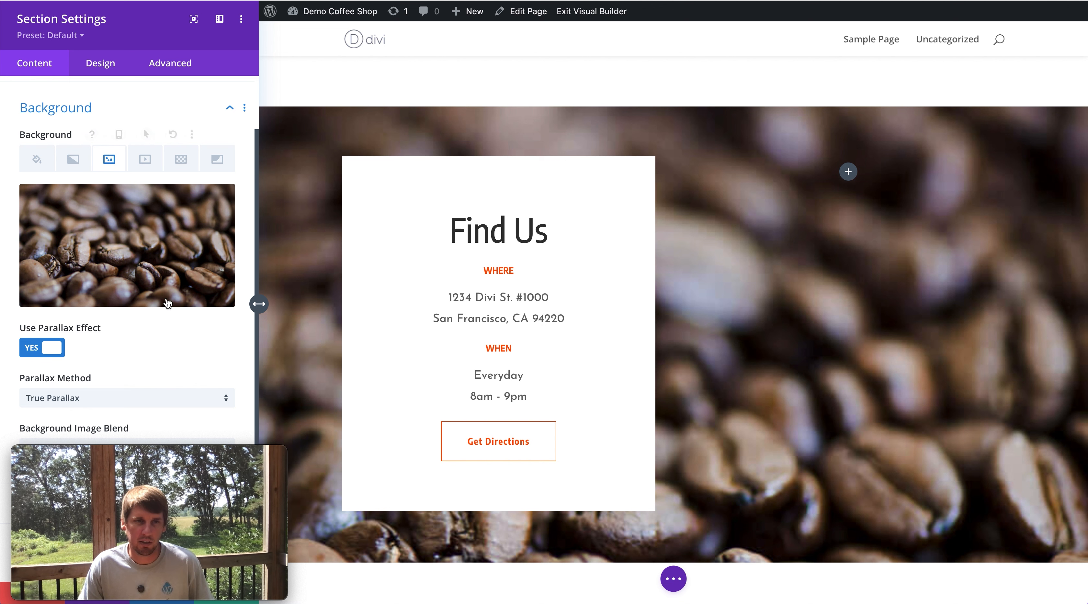
left_click(47, 348)
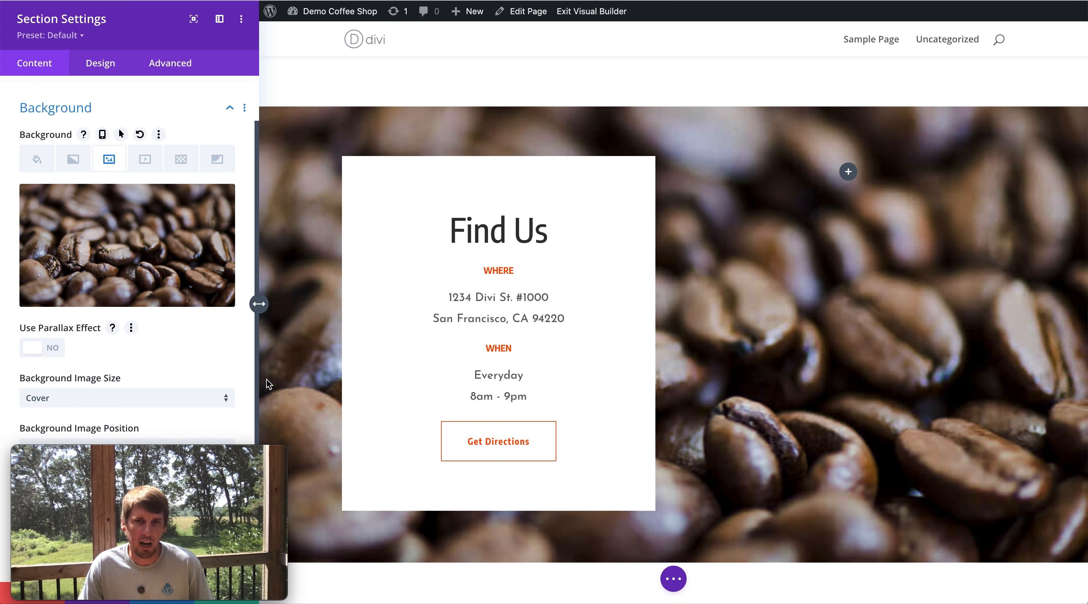
Save the Find Us section's settings and check how its background behaves while moving through the page.
scroll(804, 263, "down", 3)
scroll(801, 259, "up", 4)
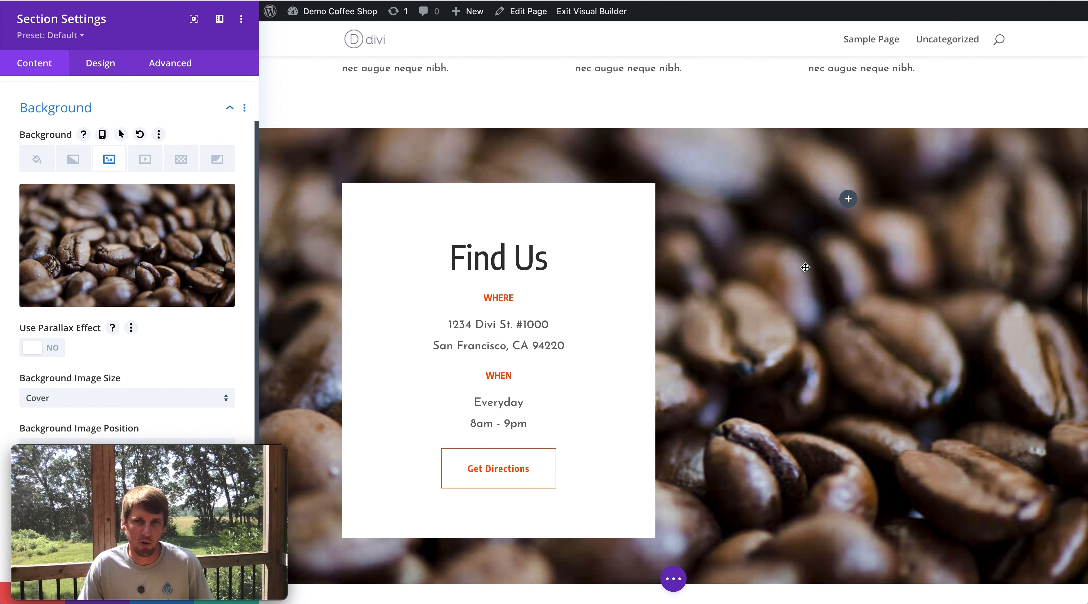
left_click_drag(139, 448, 372, 410)
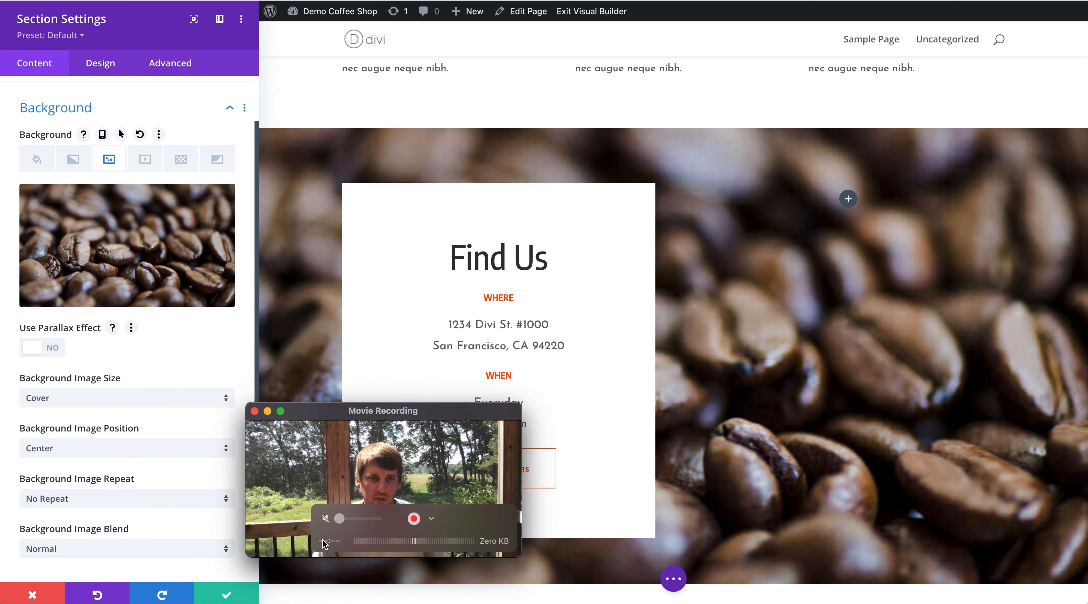
left_click(241, 597)
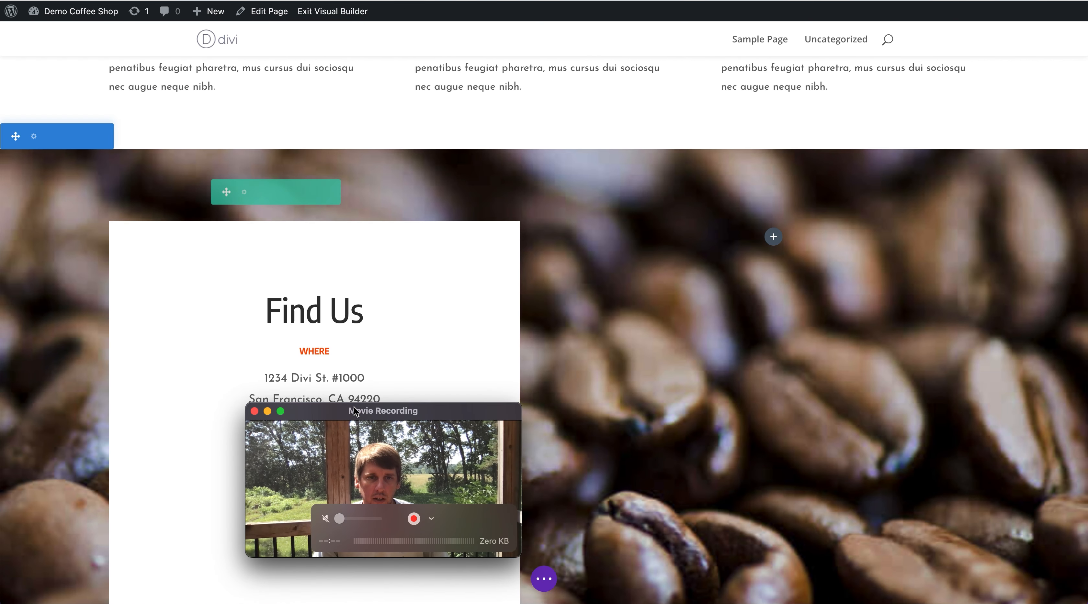
left_click_drag(376, 415, 192, 451)
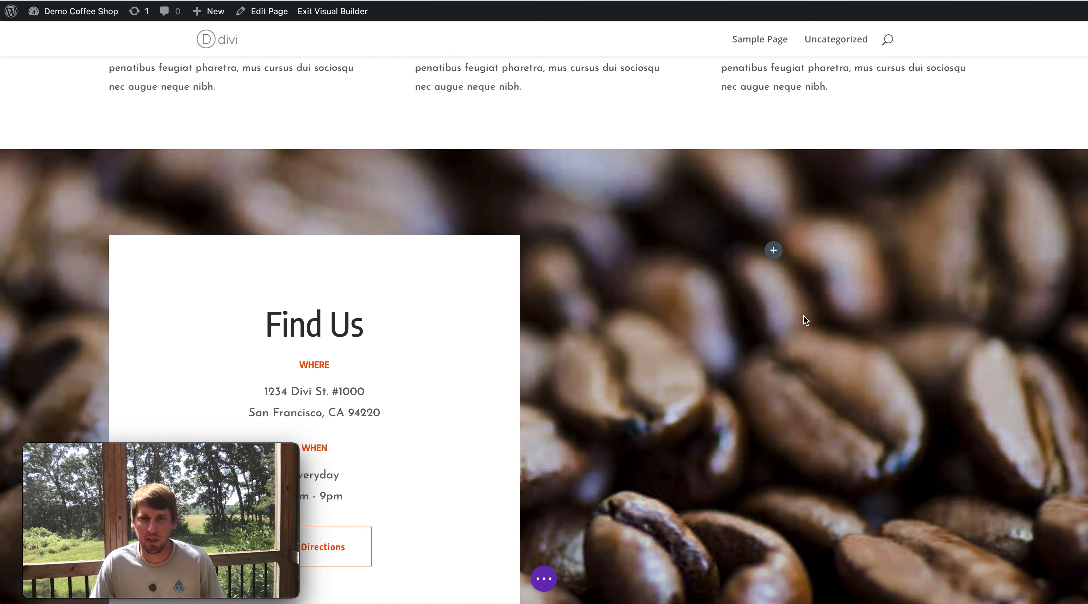
scroll(806, 315, "down", 6)
scroll(807, 313, "up", 5)
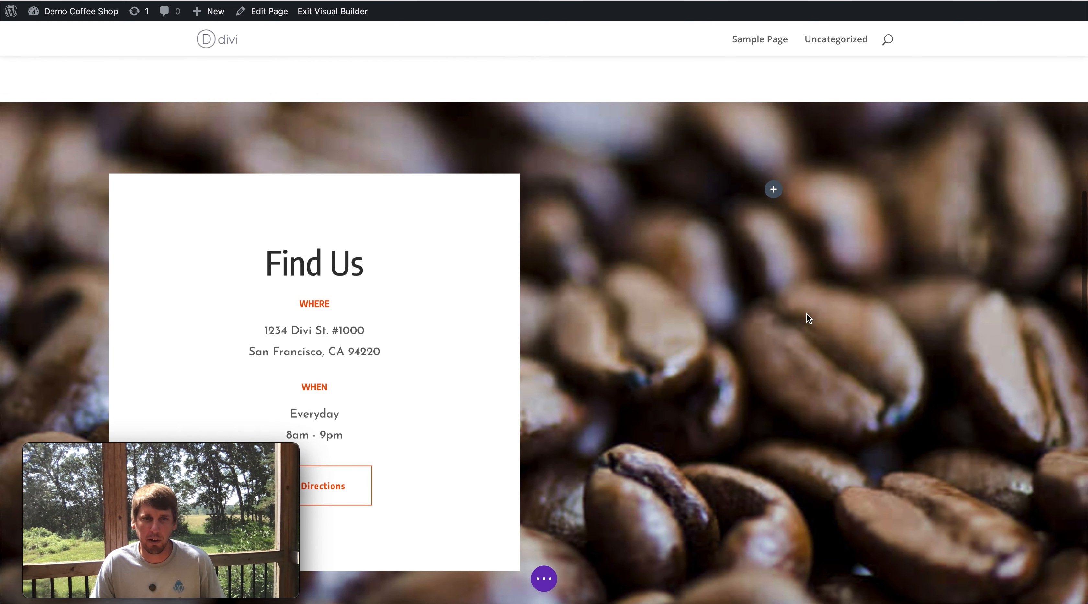
scroll(807, 313, "down", 2)
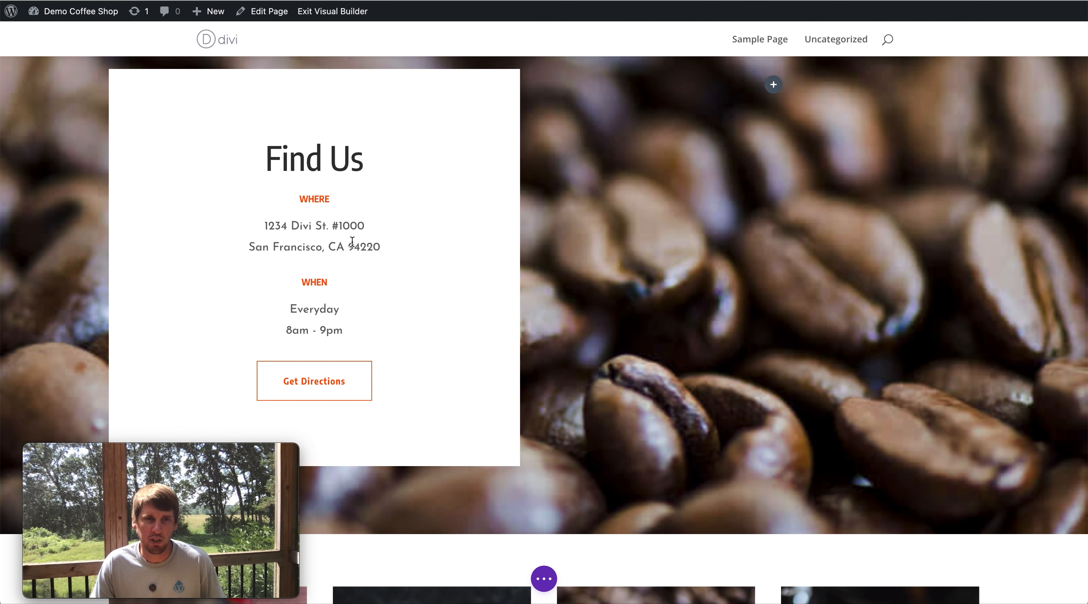
Change the city and state in the Find Us address text to Minneapolis, MN and save the text module's settings.
scroll(346, 226, "up", 1)
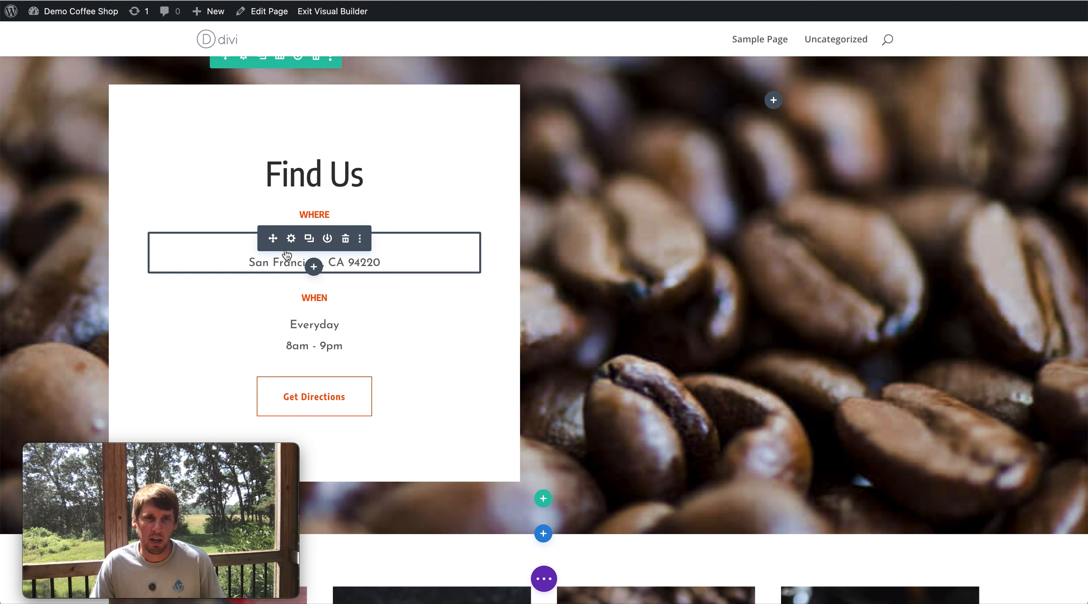
left_click(292, 240)
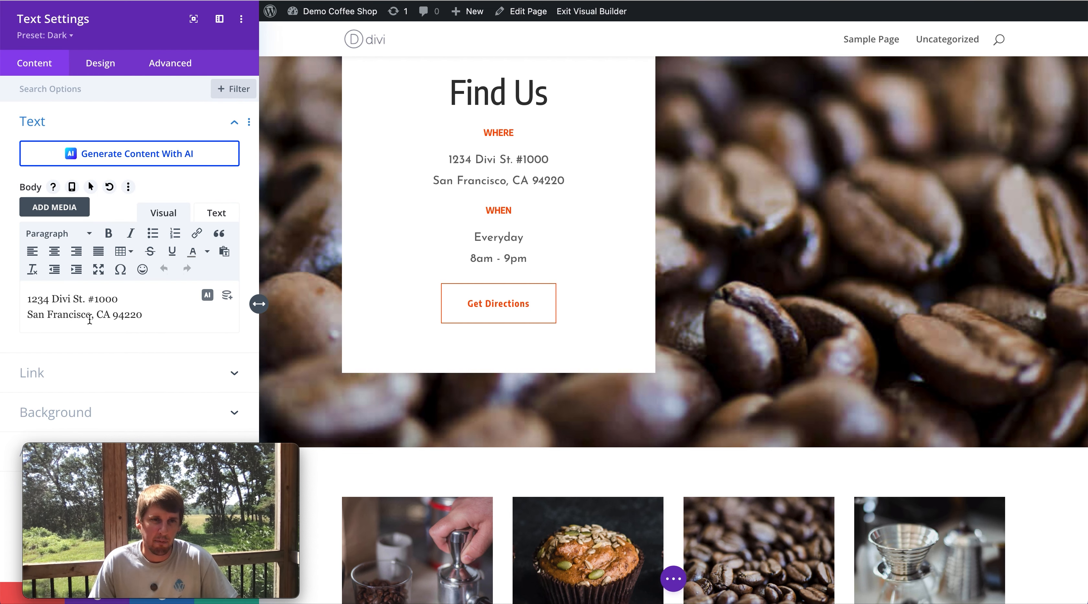
left_click_drag(104, 314, 29, 320)
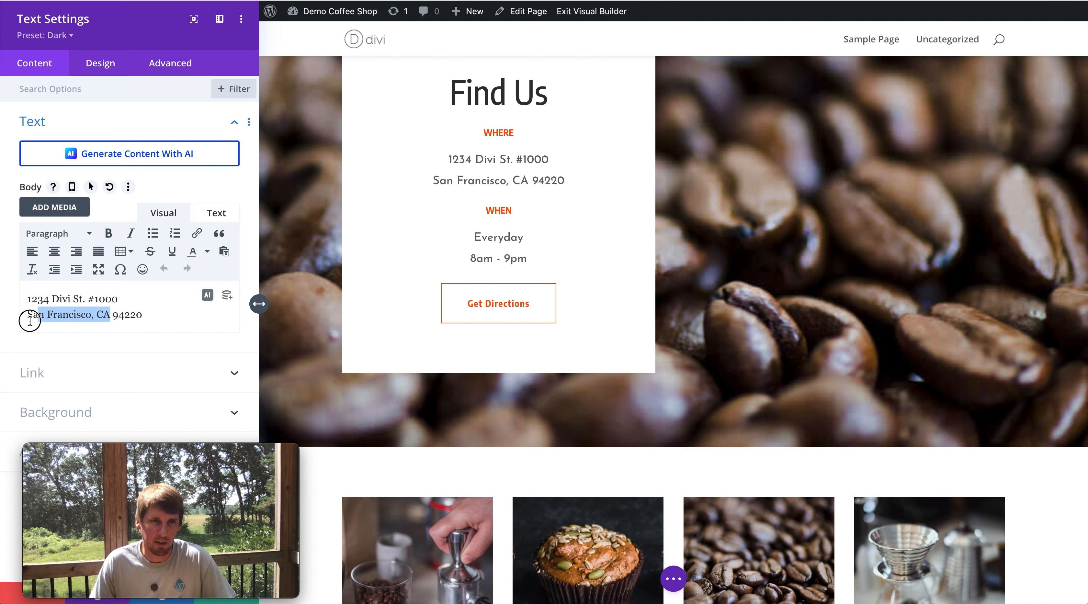
type("Minn")
type("eapi")
type("olis, MN")
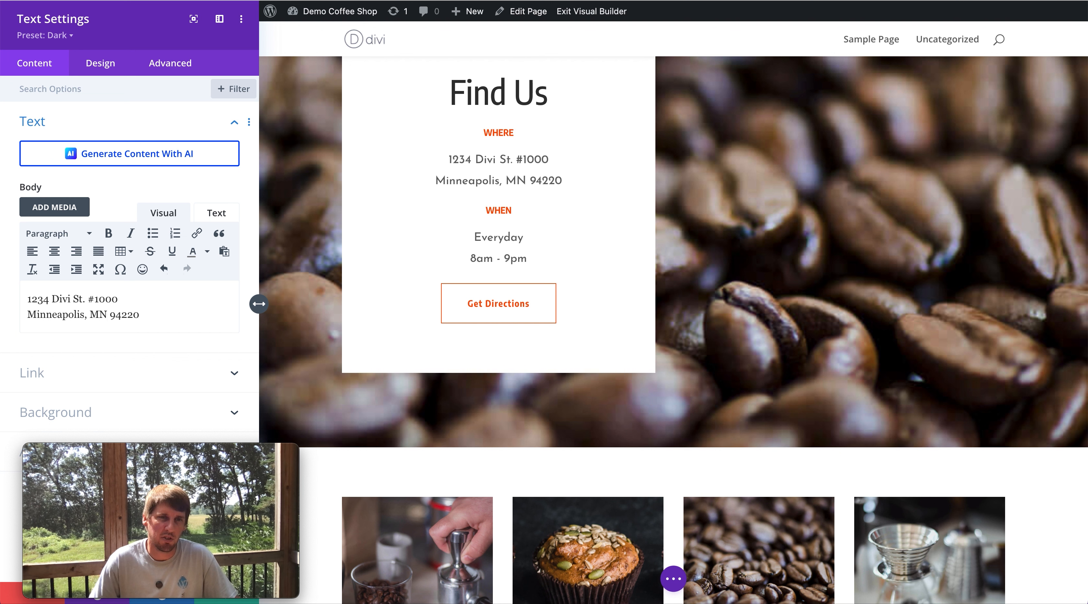
left_click_drag(110, 314, 158, 314)
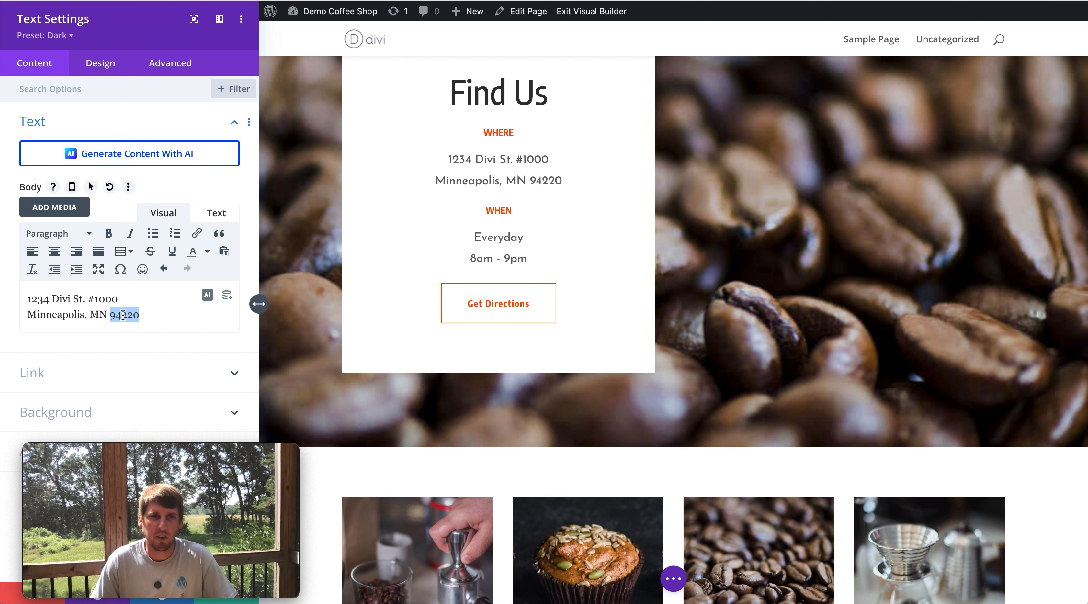
left_click_drag(195, 451, 918, 451)
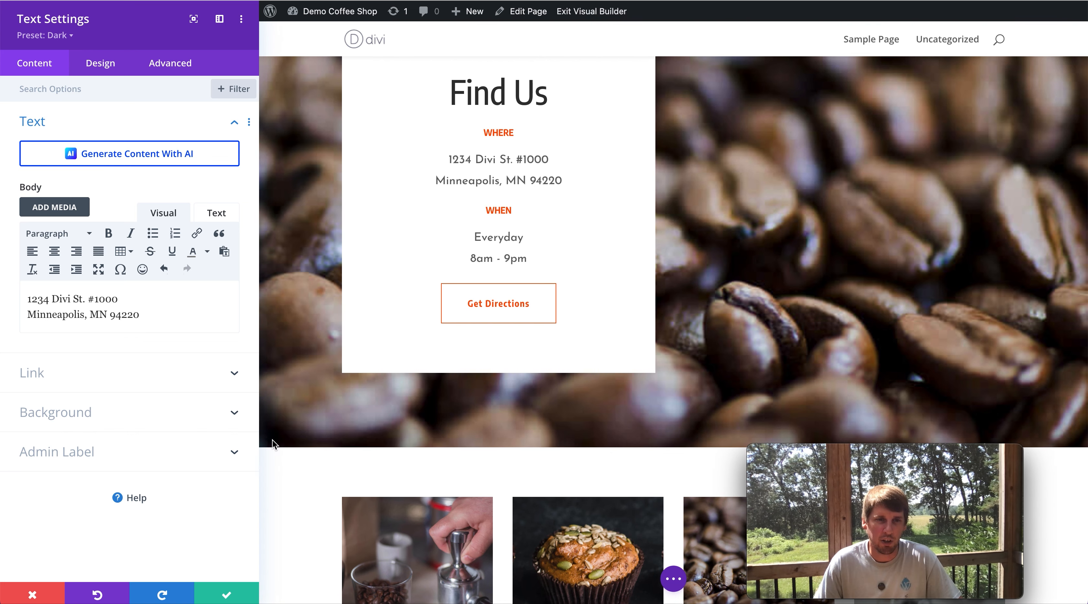
left_click(239, 598)
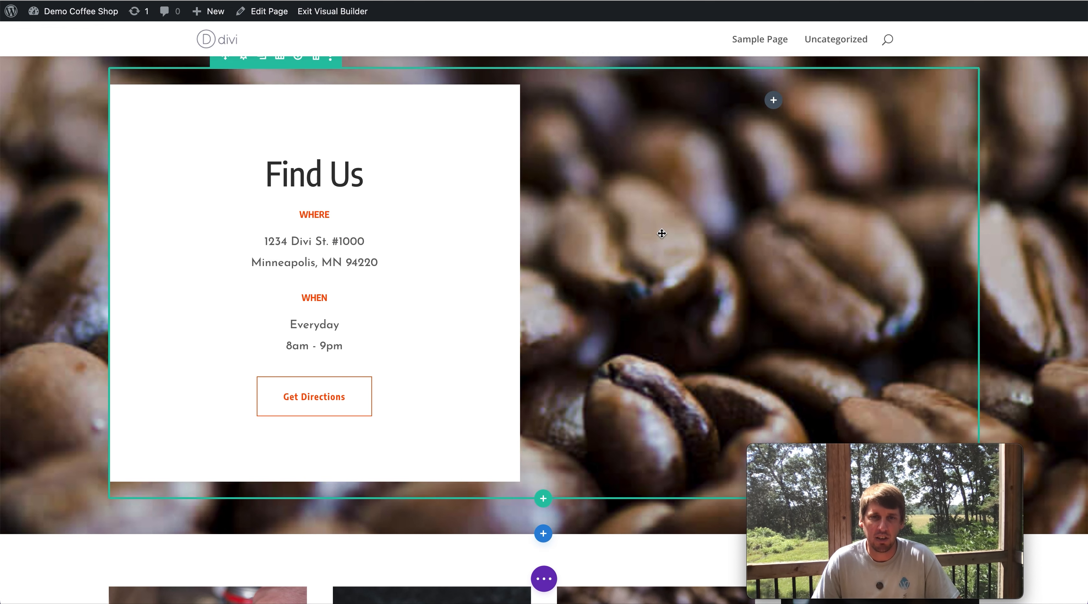
Bring up the builder's page controls and publish the coffee shop page.
scroll(660, 236, "up", 7)
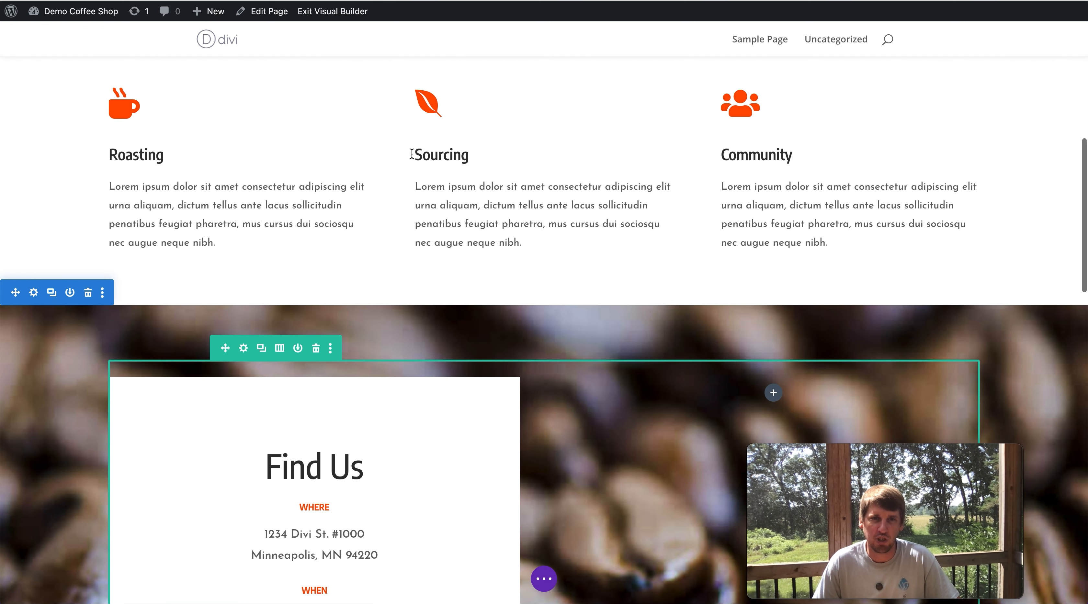
scroll(583, 376, "down", 7)
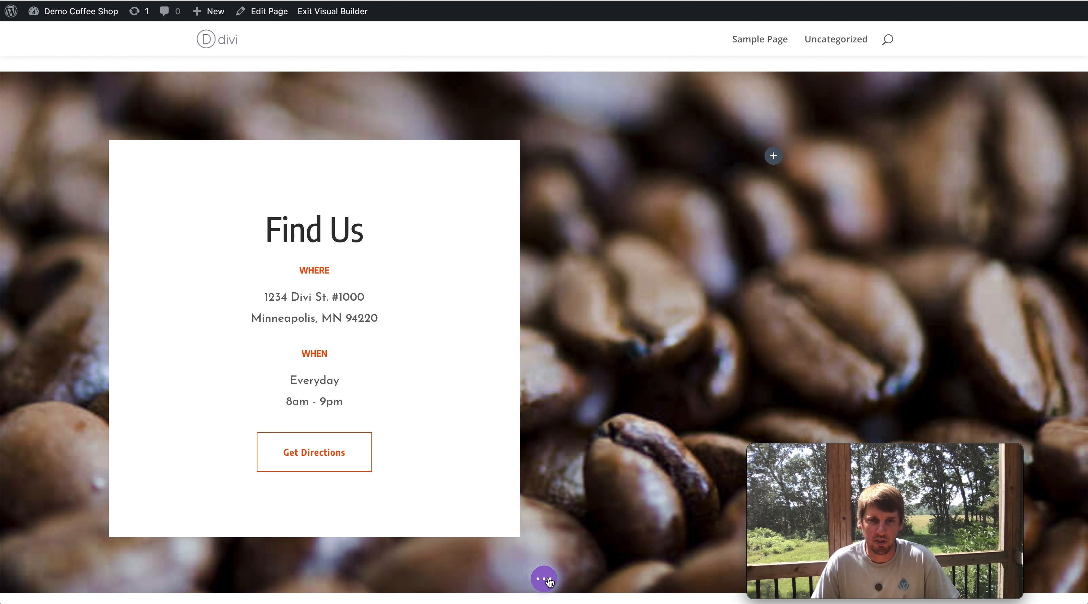
left_click(545, 580)
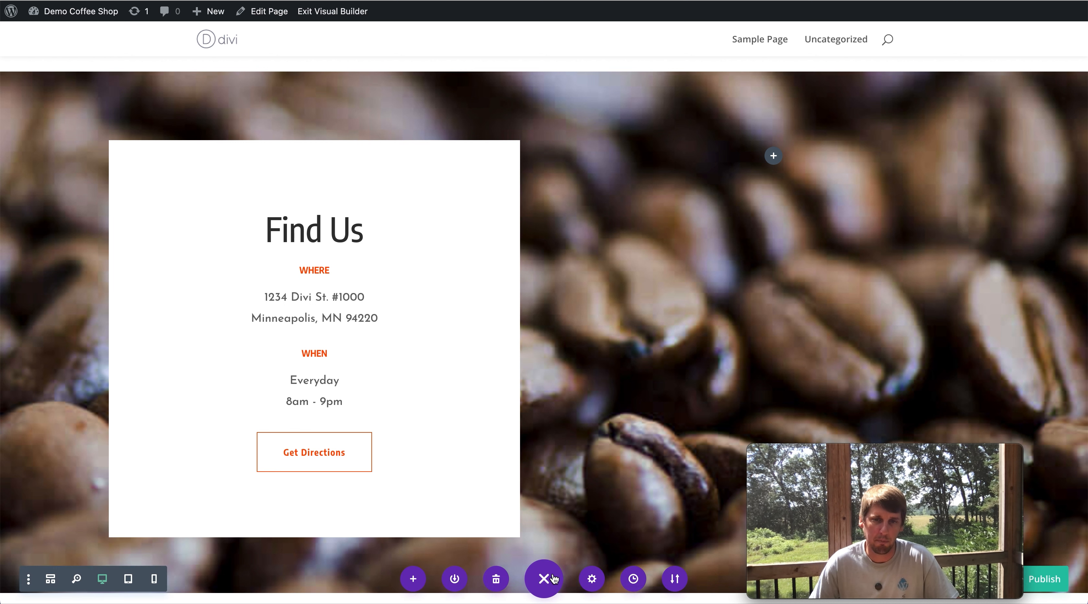
left_click_drag(833, 456, 101, 395)
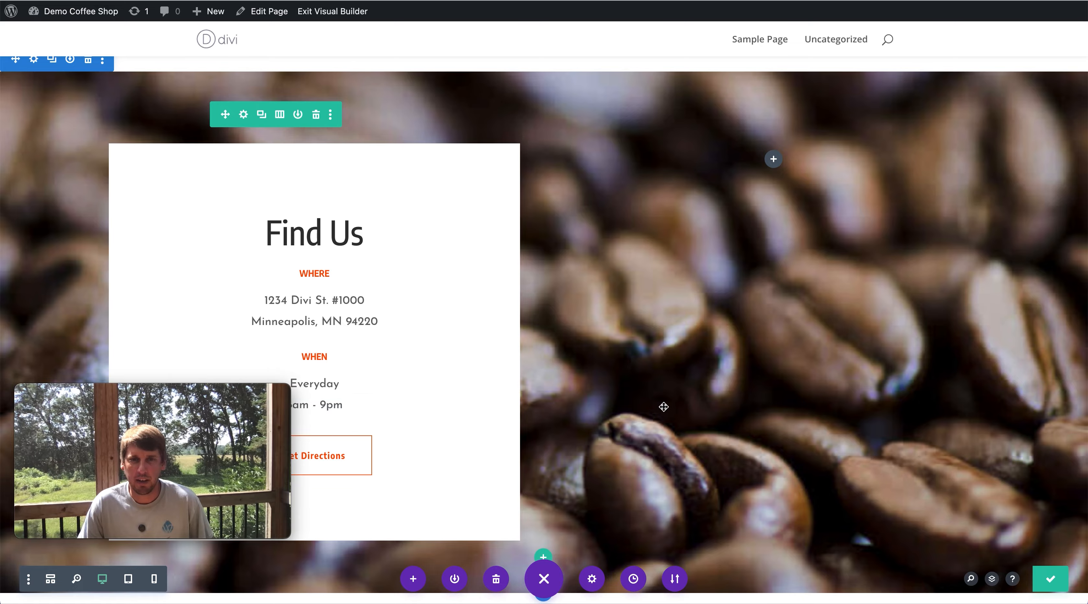
Replace the icon above Roasting with the outlined coffee cup, searching the full icon library for "Coffe".
scroll(664, 406, "up", 10)
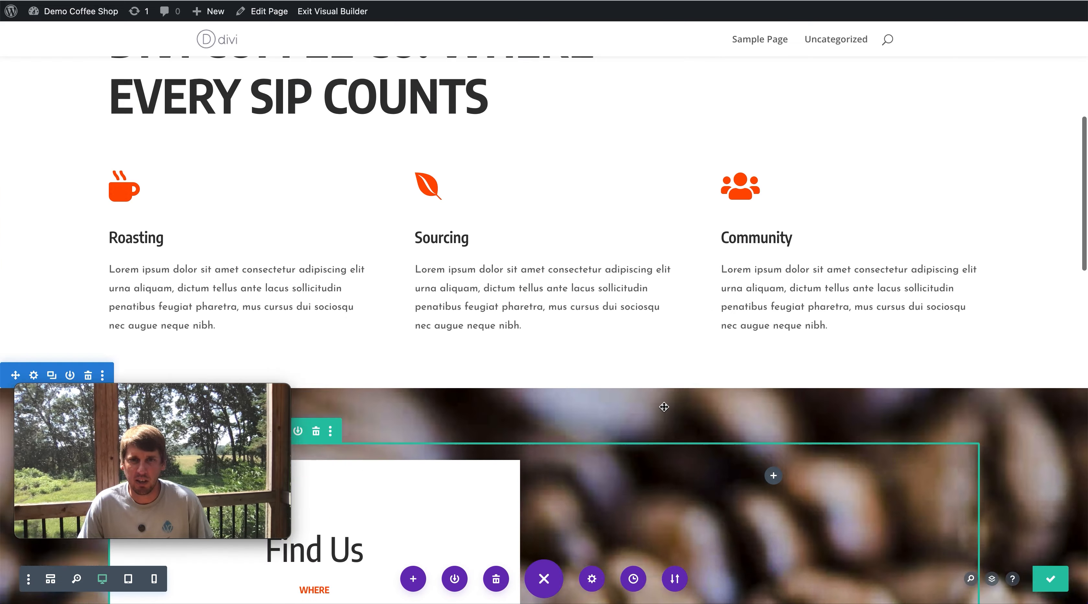
scroll(661, 408, "down", 5)
scroll(451, 357, "down", 2)
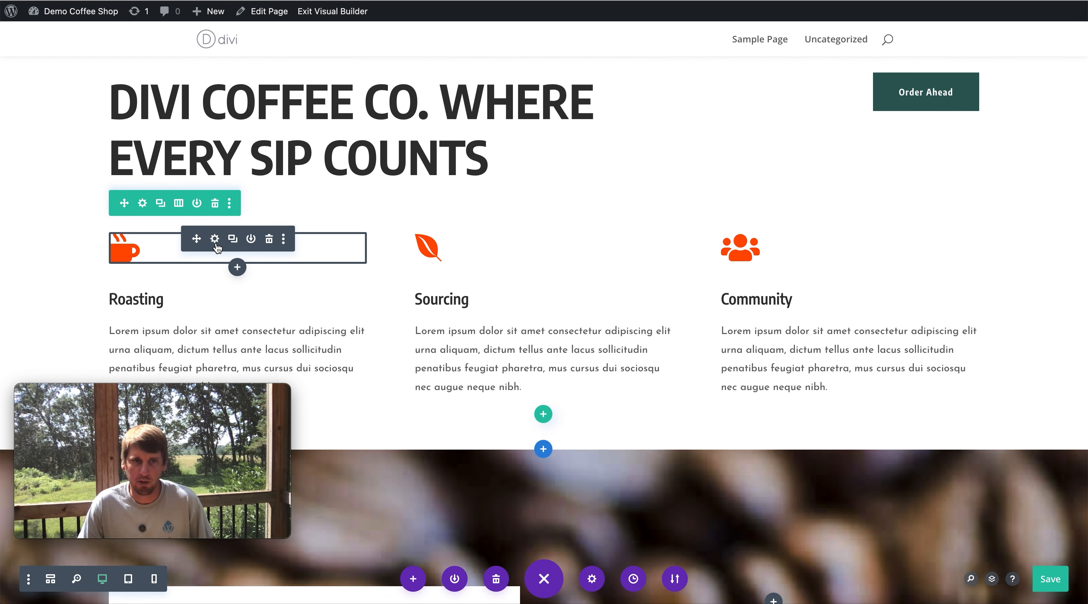
left_click(215, 240)
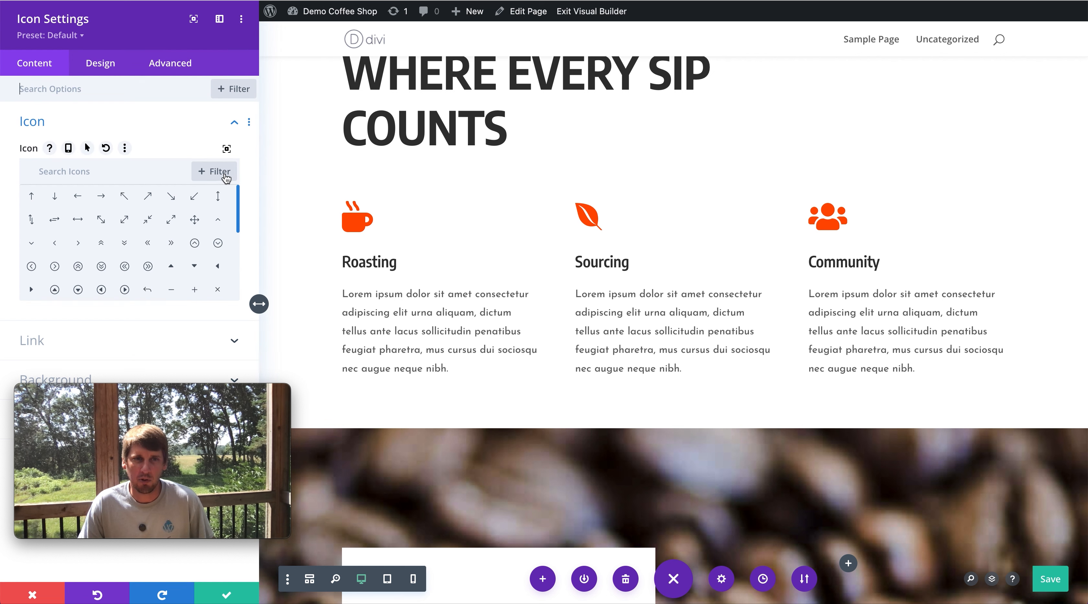
left_click(227, 150)
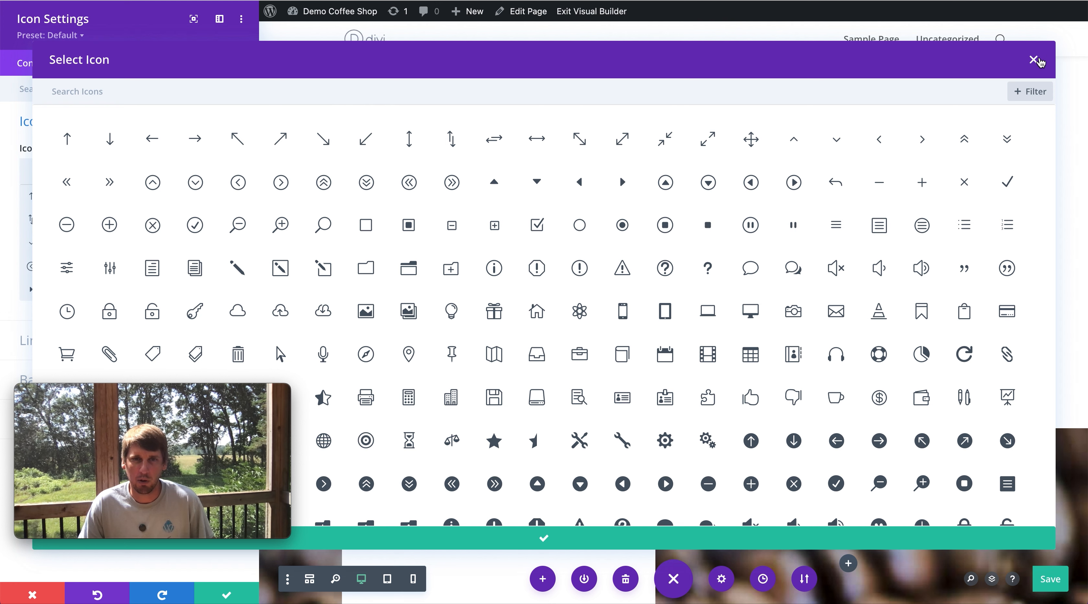
left_click(1033, 60)
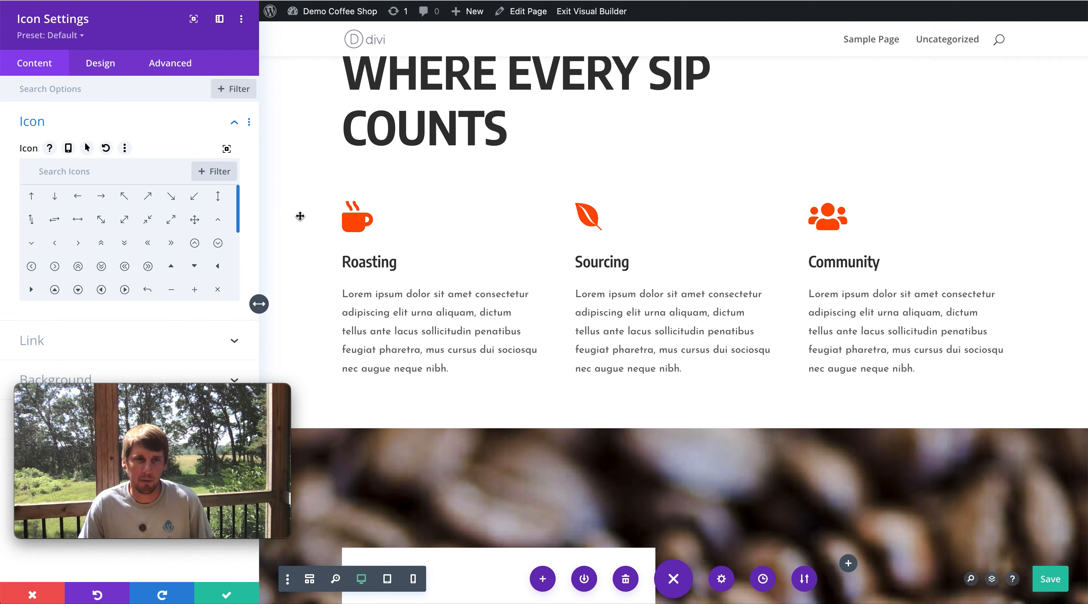
left_click(228, 149)
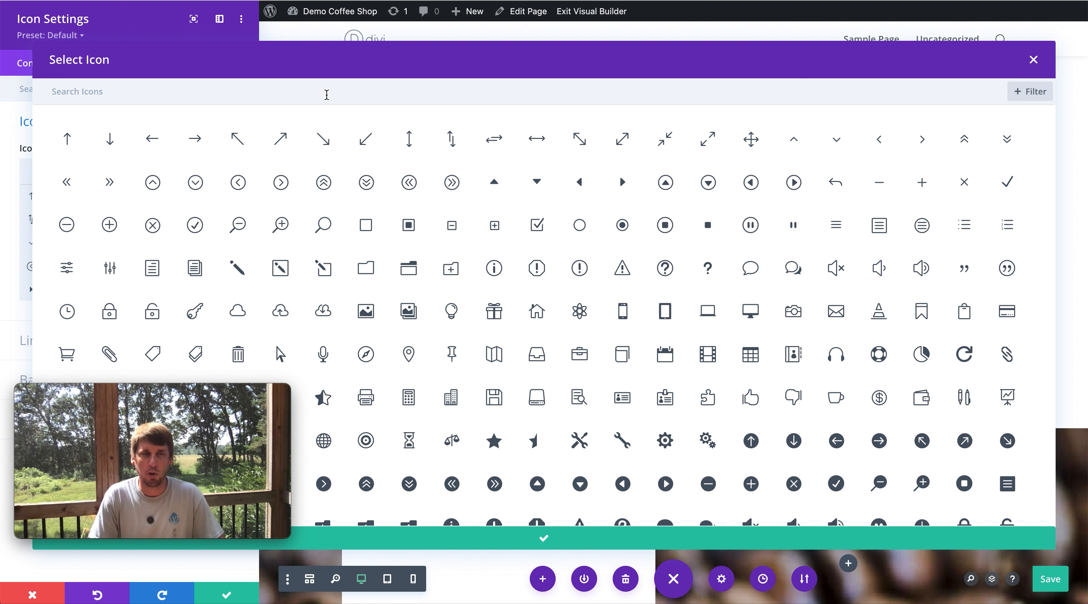
type("coffe")
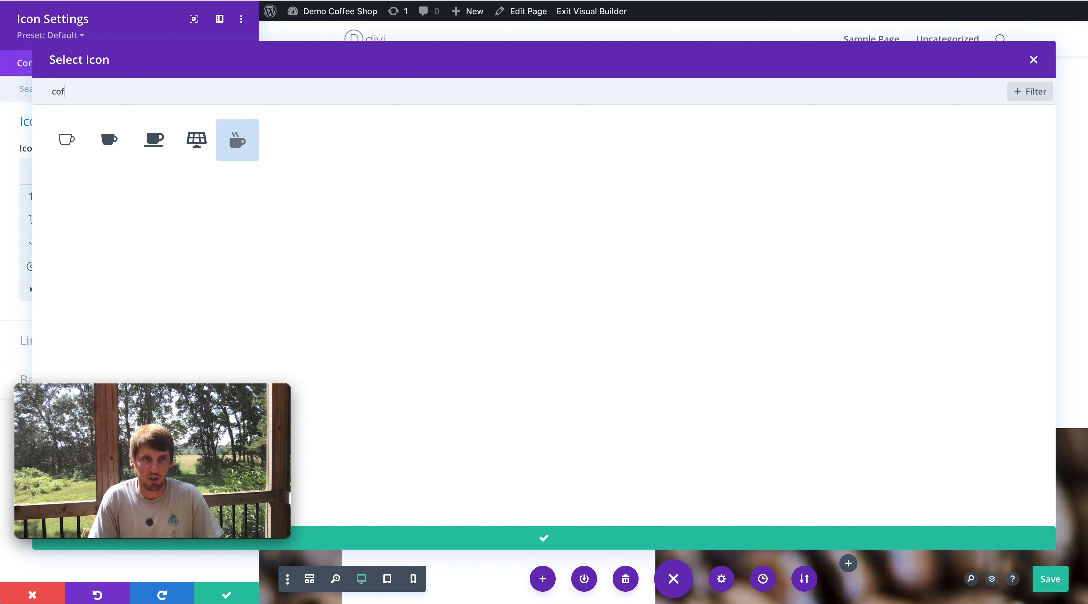
left_click(65, 143)
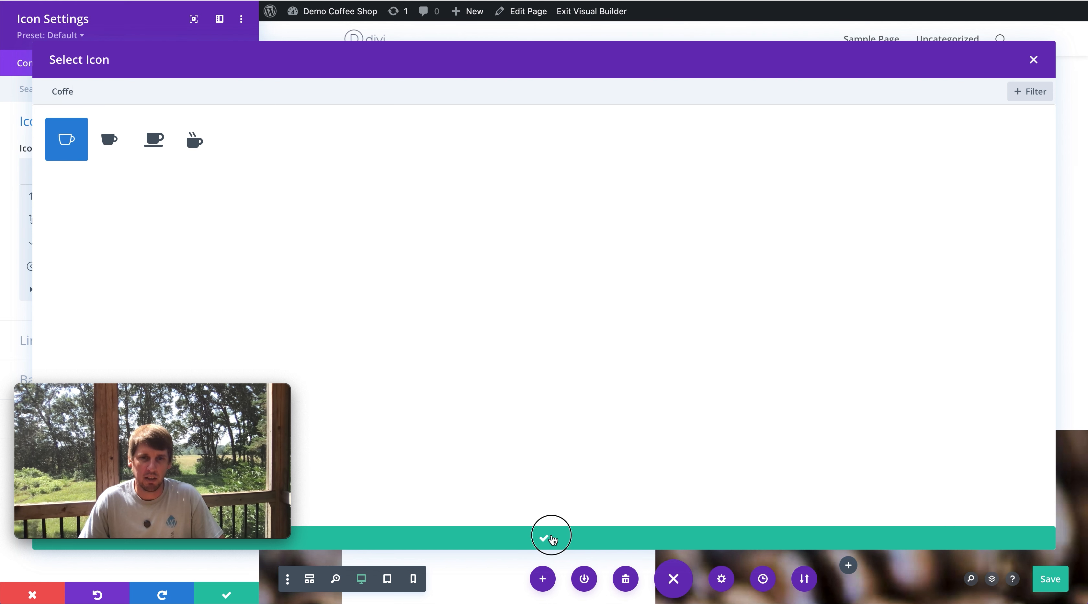
left_click(551, 538)
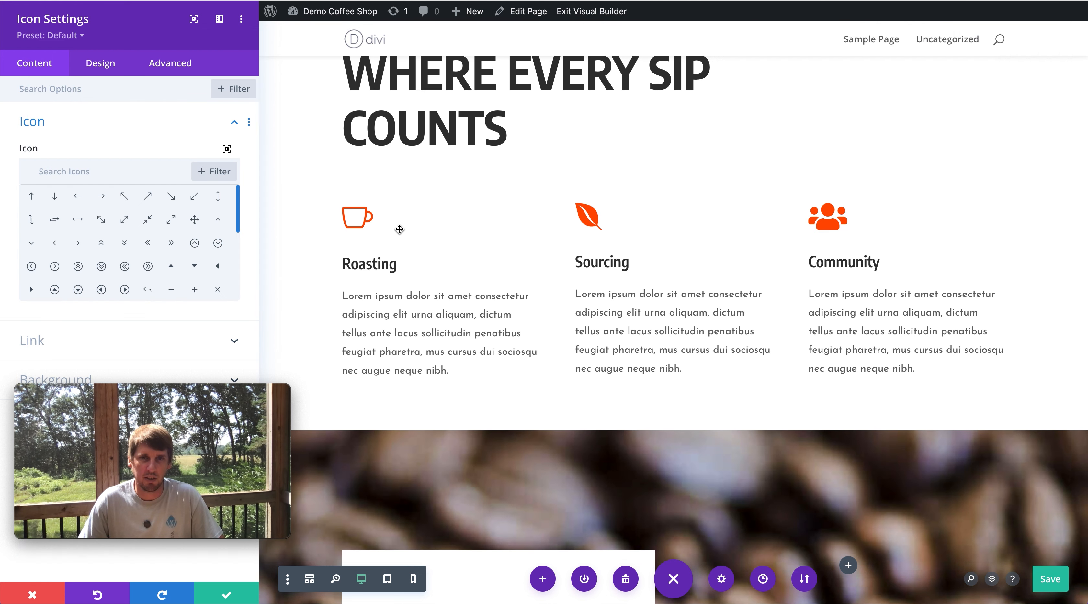
Set the Roasting icon's color to blue and its size to 47px.
mouse_move(169, 386)
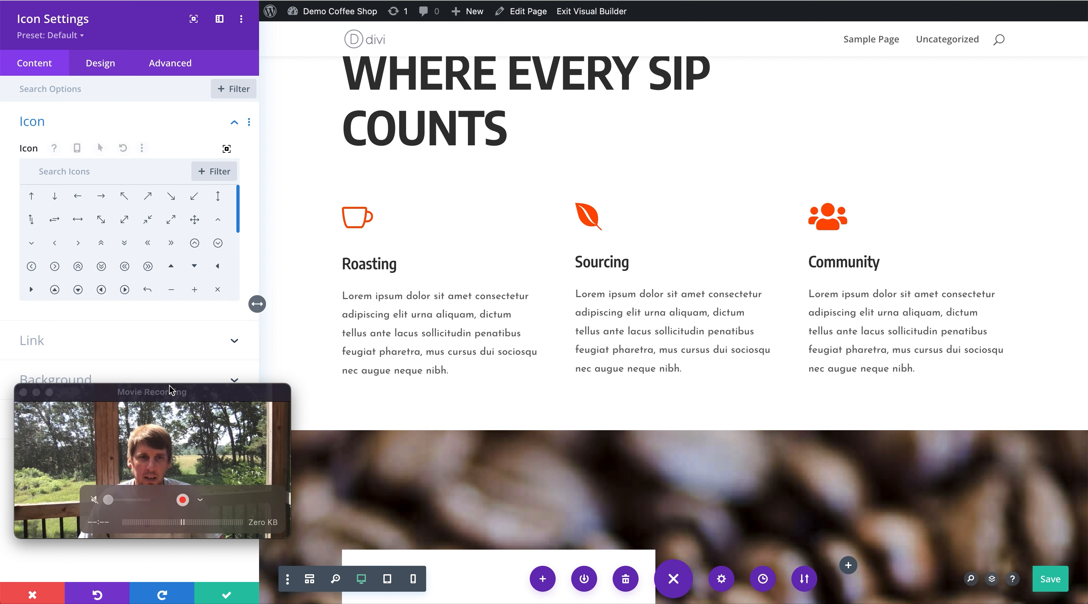
left_click_drag(162, 395, 437, 406)
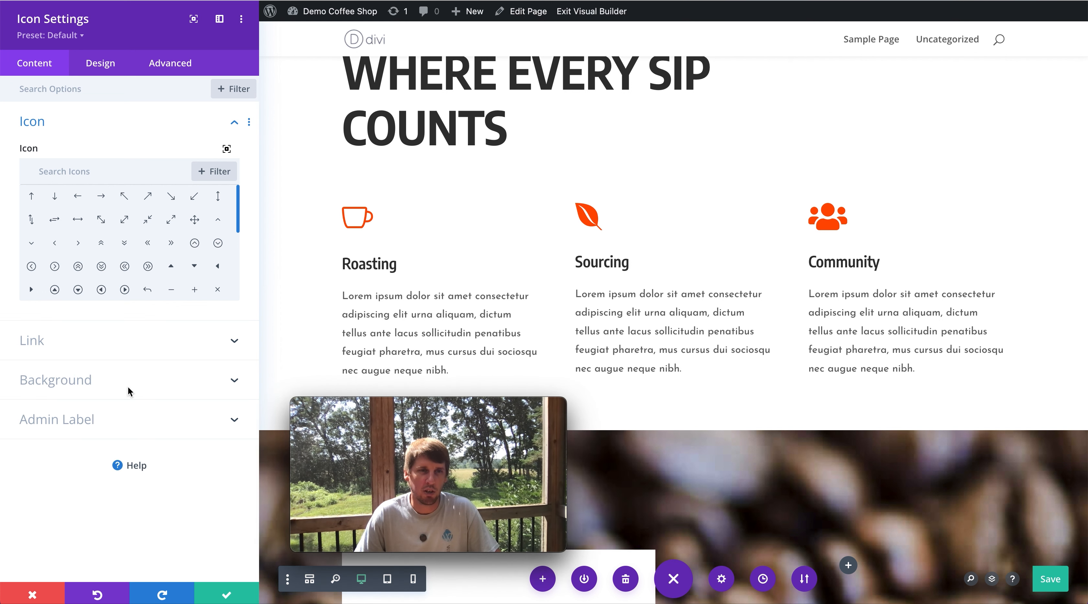
left_click(107, 66)
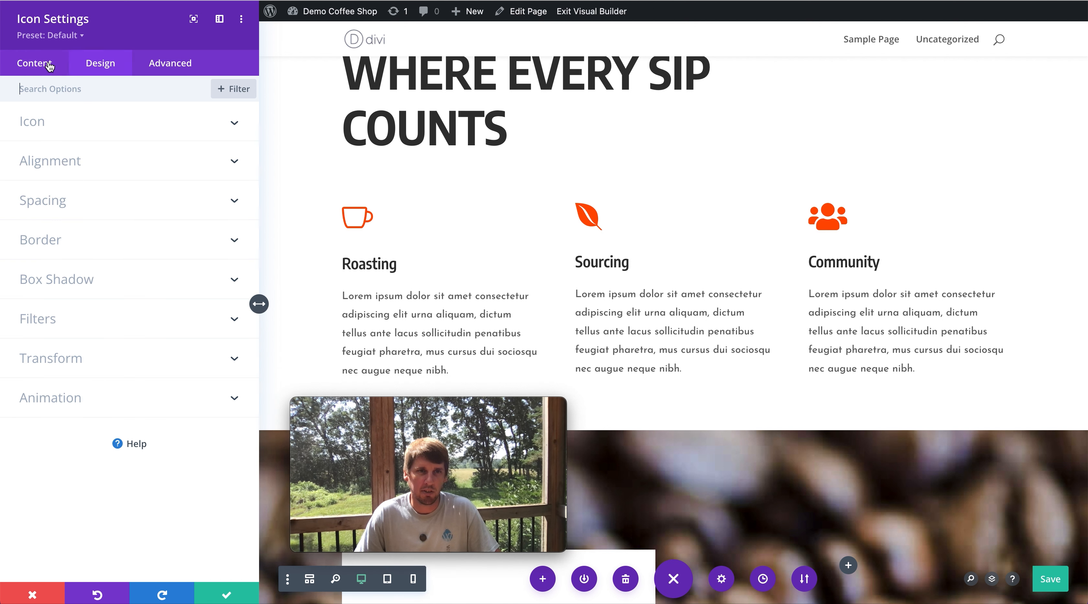
left_click(66, 125)
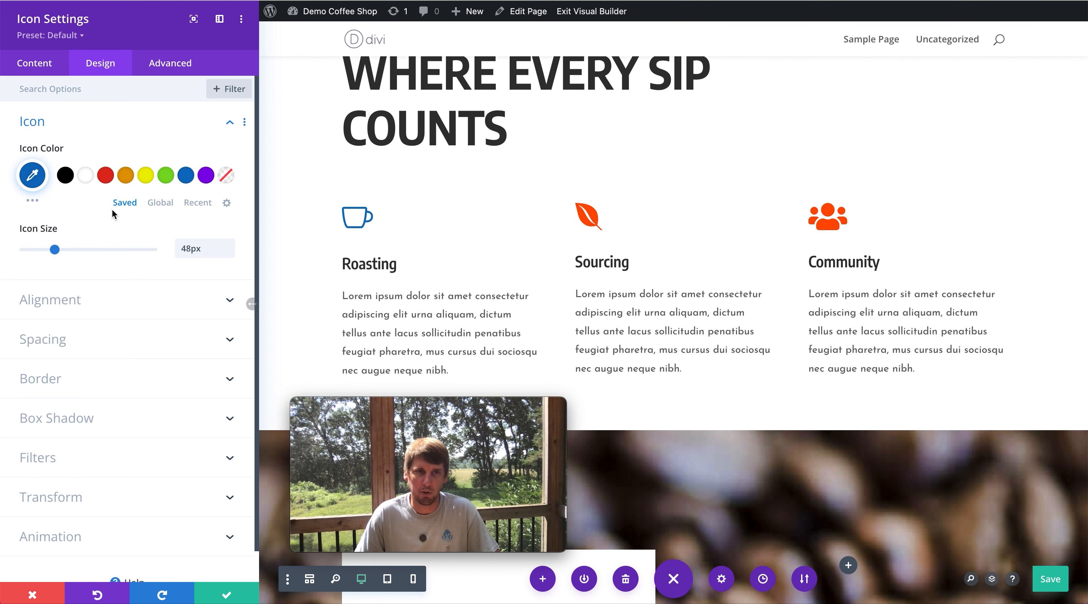
mouse_move(57, 249)
left_mouse_down()
mouse_move(102, 250)
mouse_move(53, 249)
left_mouse_up()
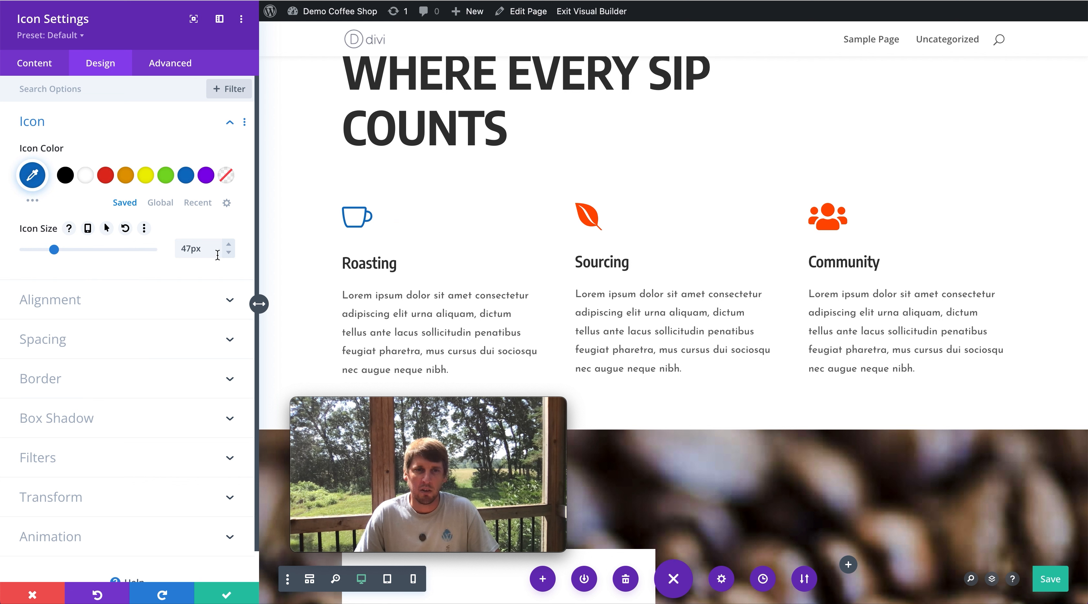
Try center and right alignment for the Roasting icon and return it to left alignment.
left_click(141, 300)
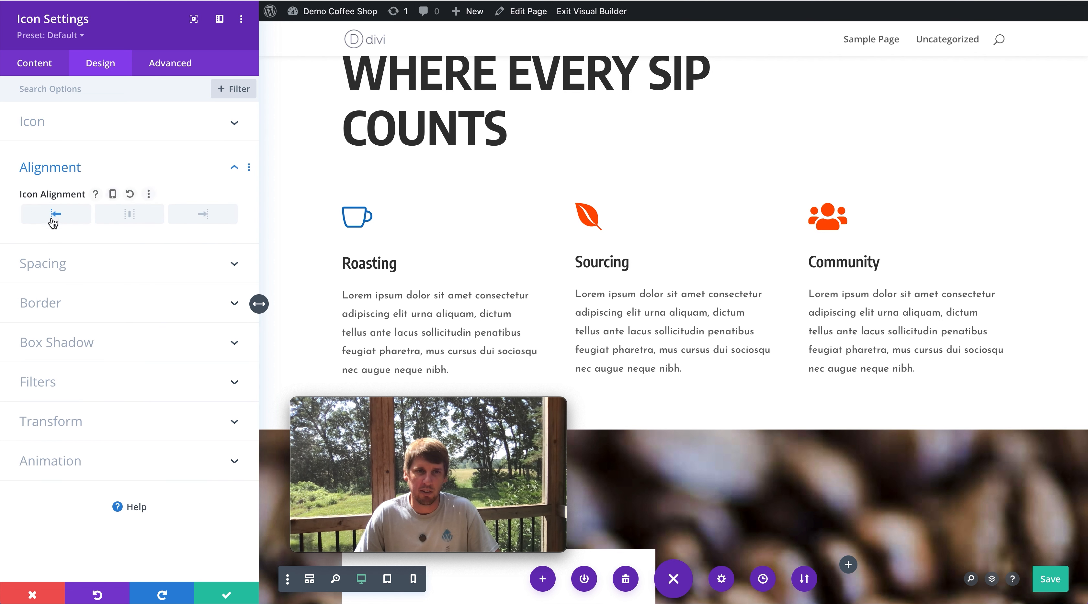
left_click(130, 216)
left_click(216, 220)
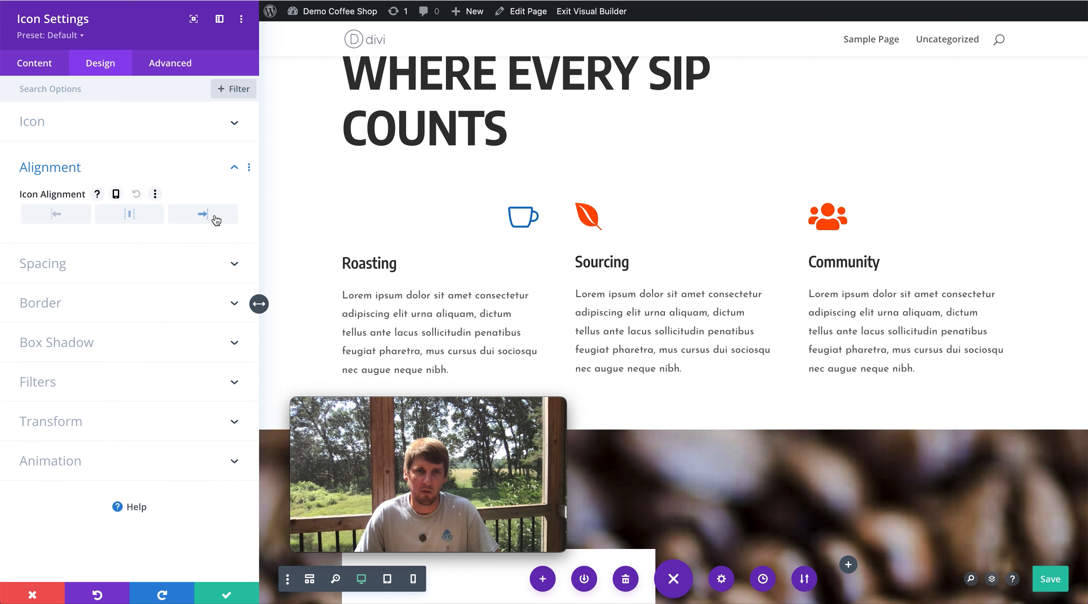
left_click(65, 218)
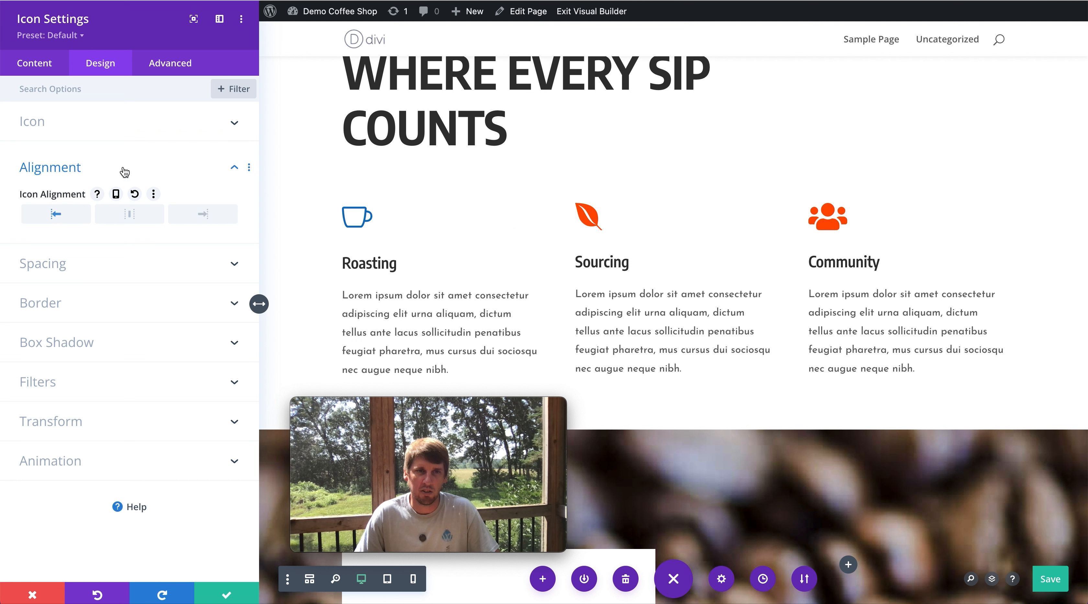
left_click(107, 123)
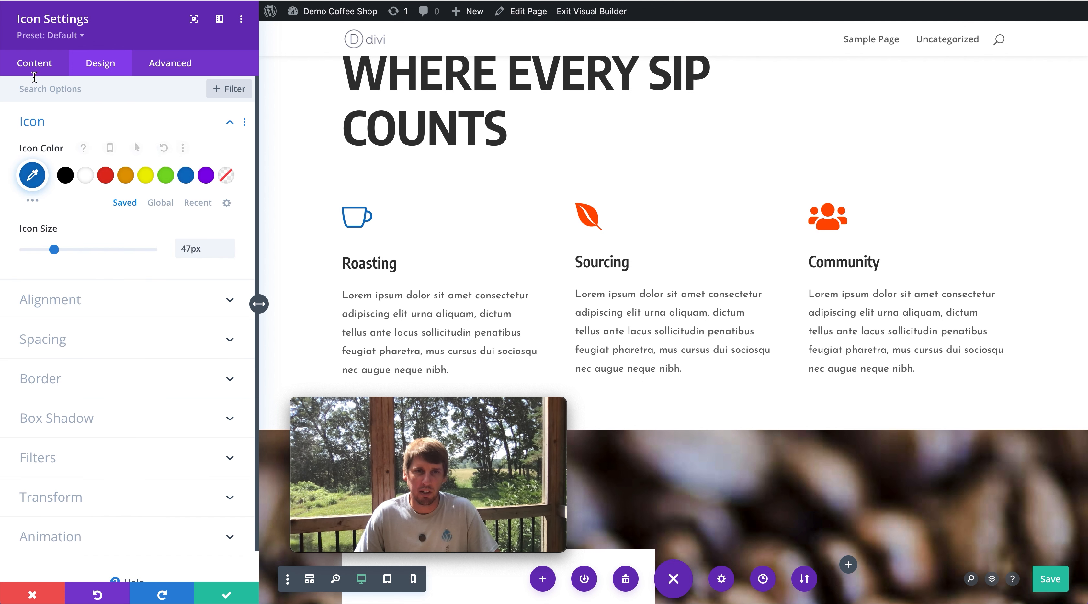
left_click(43, 67)
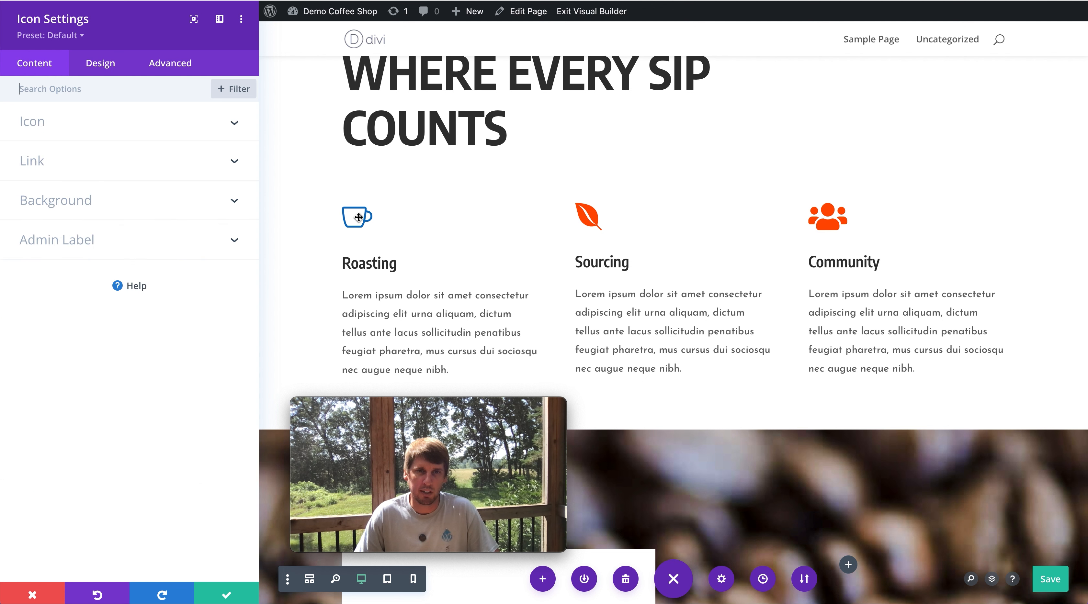